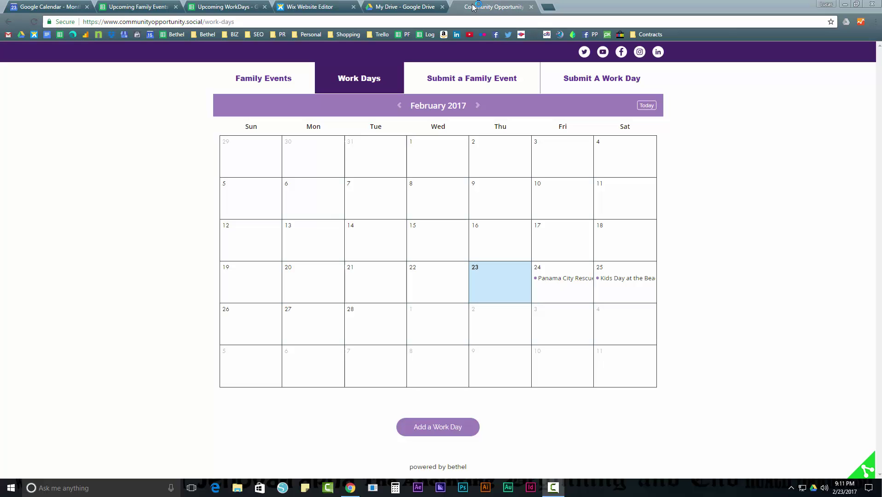
Step: Browse the Family Events, Work Days, Submit a Family Event and Submit A Work Day pages, ending on Family Events
{"action": "left_click", "coordinate": [277, 79]}
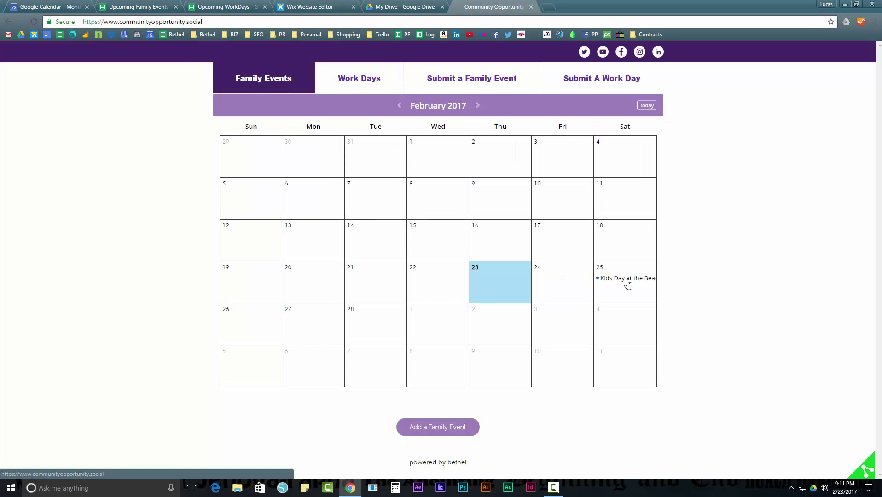
{"action": "left_click", "coordinate": [369, 82]}
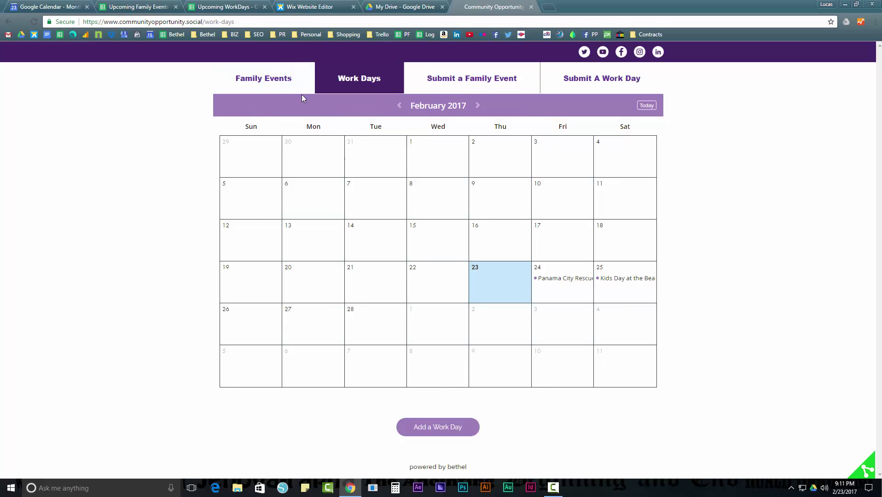
{"action": "left_click", "coordinate": [465, 84]}
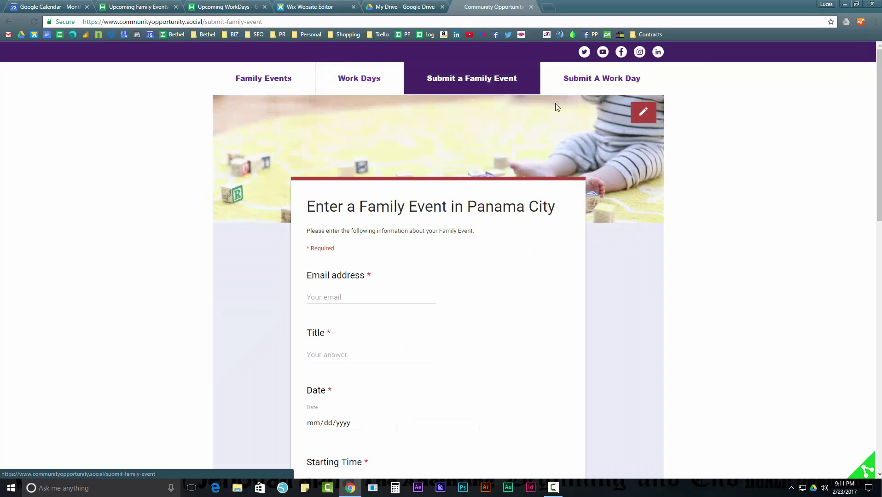
{"action": "left_click", "coordinate": [587, 79]}
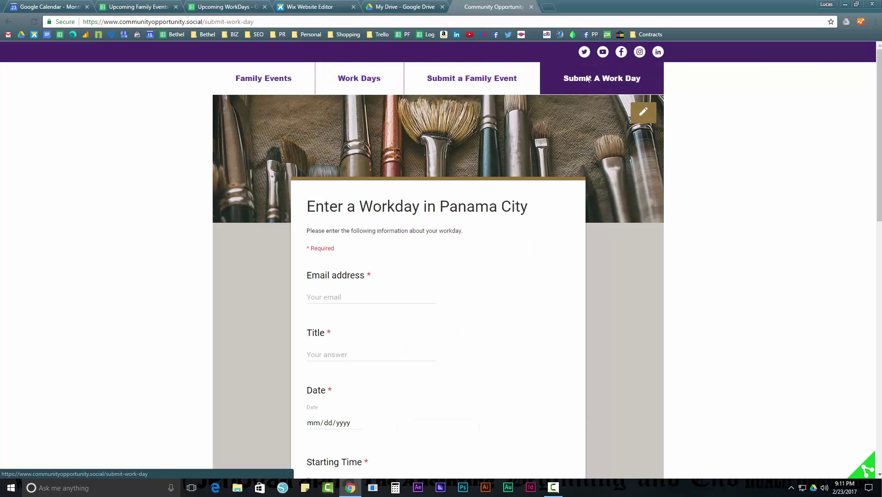
{"action": "left_click", "coordinate": [495, 80]}
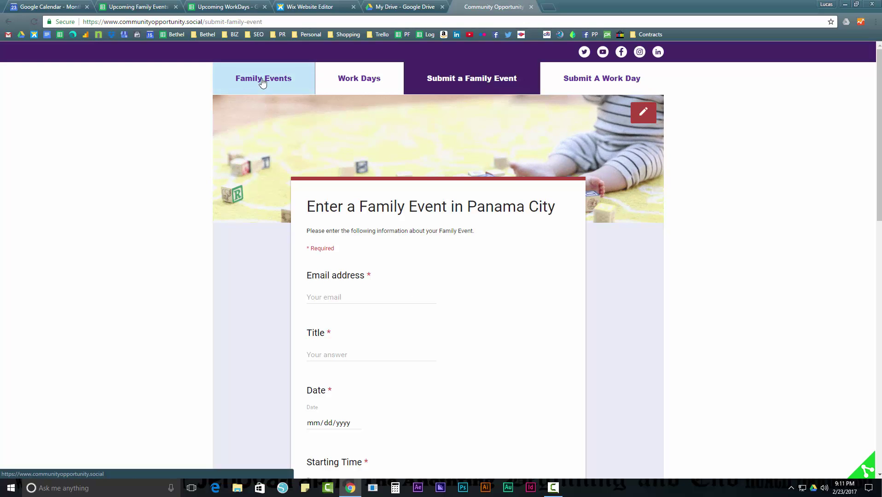
{"action": "left_click", "coordinate": [286, 80]}
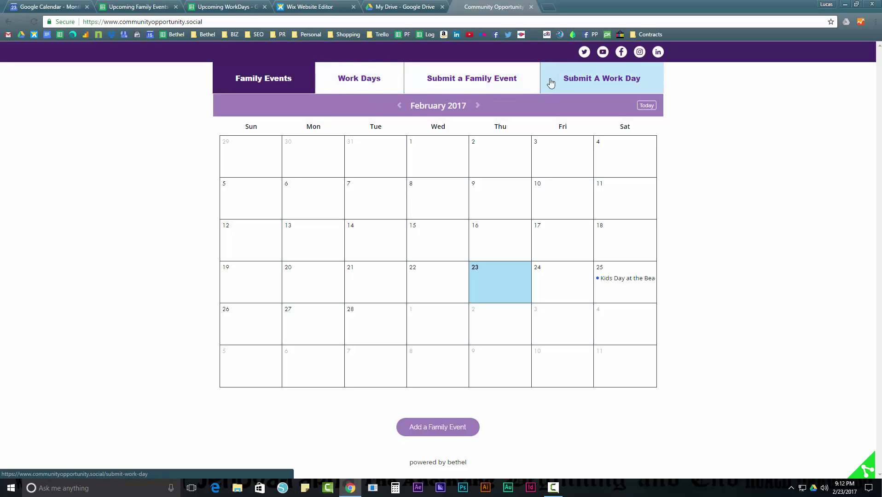
Step: On the Submit a Family Event form, autofill the contact e-mail and enter title 'Park Day at Frank Brown'
{"action": "left_click", "coordinate": [518, 82]}
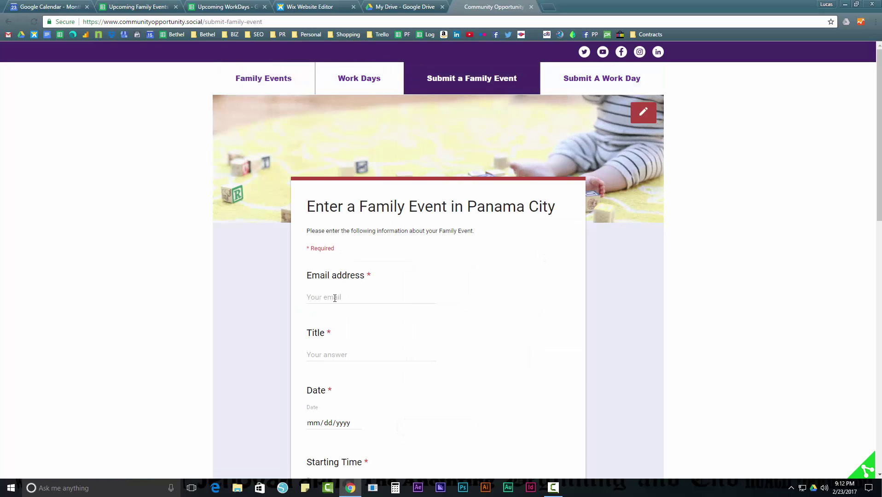
{"action": "left_click", "coordinate": [334, 298]}
{"action": "type", "text": "beth"}
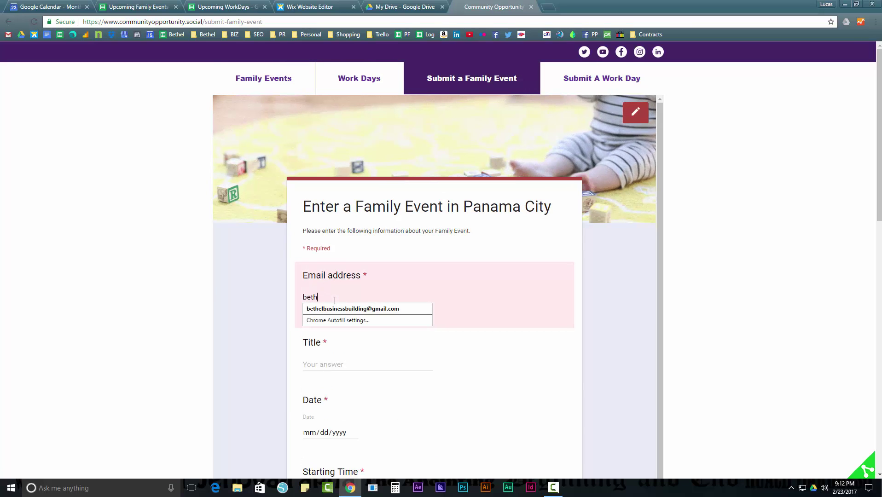
{"action": "key", "text": "Down"}
{"action": "key", "text": "Return"}
{"action": "key", "text": "Tab"}
{"action": "scroll", "coordinate": [274, 318], "scroll_direction": "down", "scroll_amount": 2}
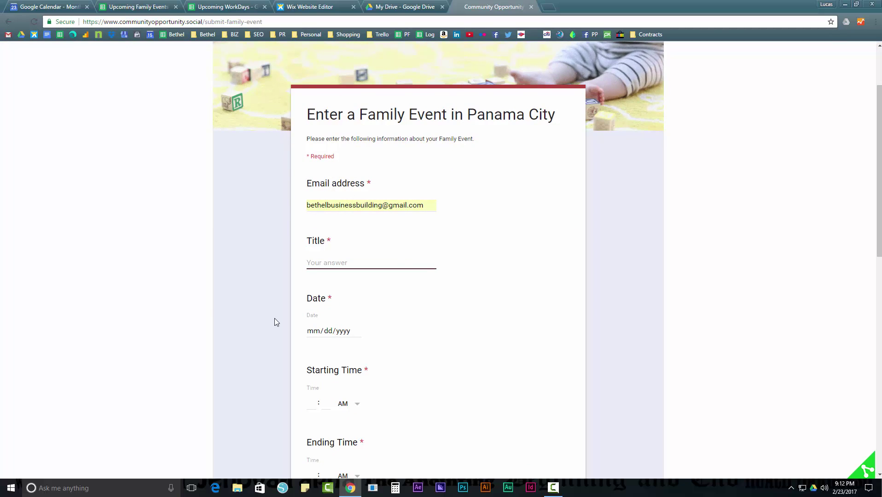
{"action": "type", "text": "Park Day "}
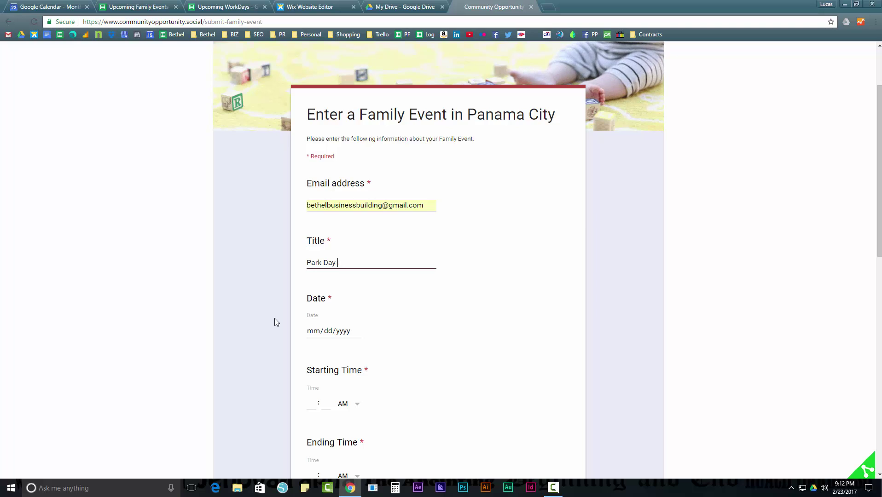
{"action": "type", "text": "at "}
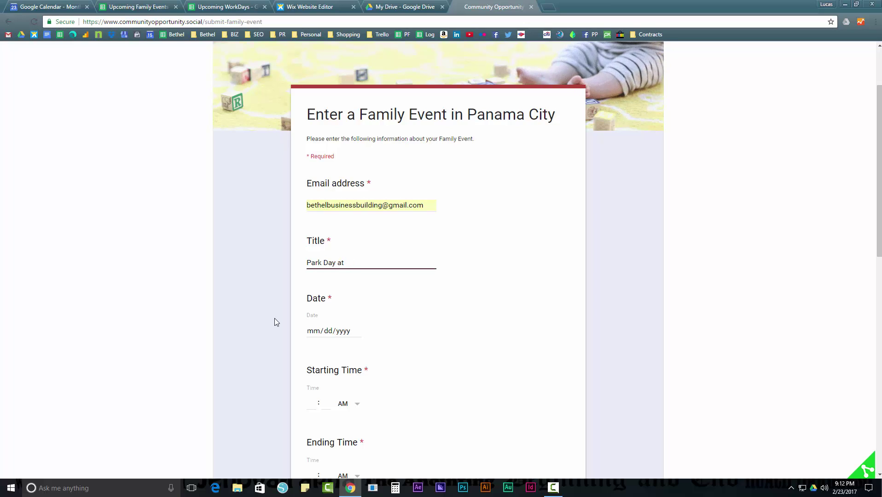
{"action": "type", "text": "Frank Brown"}
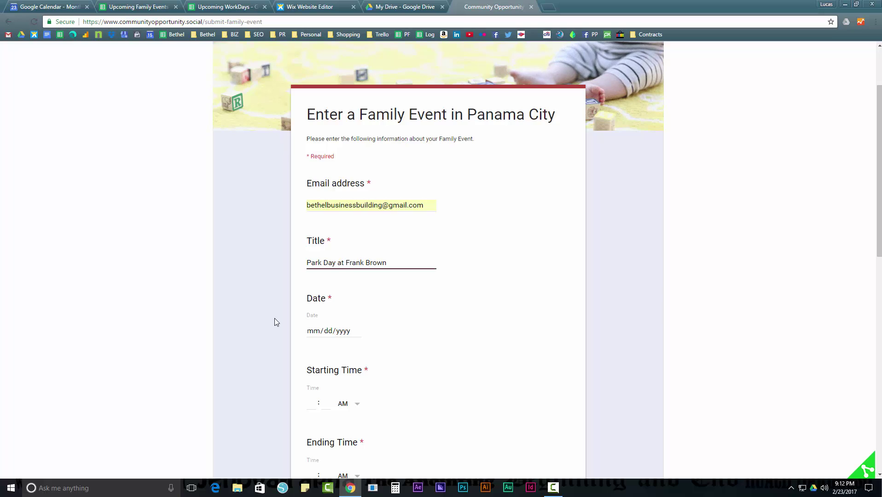
Step: Set the event date to March 4, 2017 with times 08:00 to 10:00
{"action": "scroll", "coordinate": [274, 319], "scroll_direction": "down", "scroll_amount": 2}
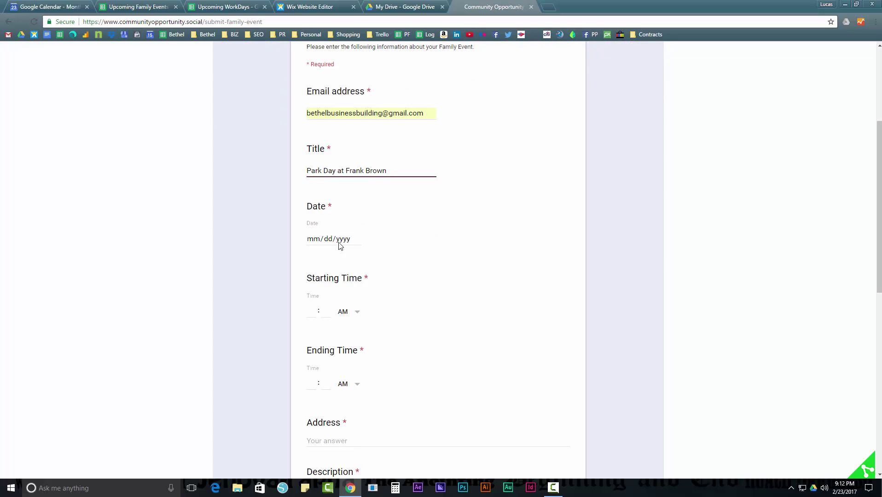
{"action": "left_click", "coordinate": [343, 239]}
{"action": "left_click", "coordinate": [356, 238]}
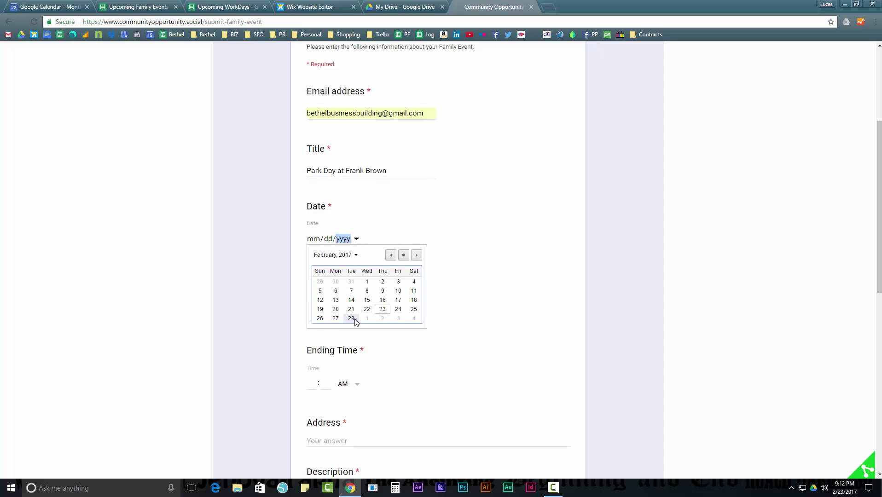
{"action": "left_click", "coordinate": [414, 321]}
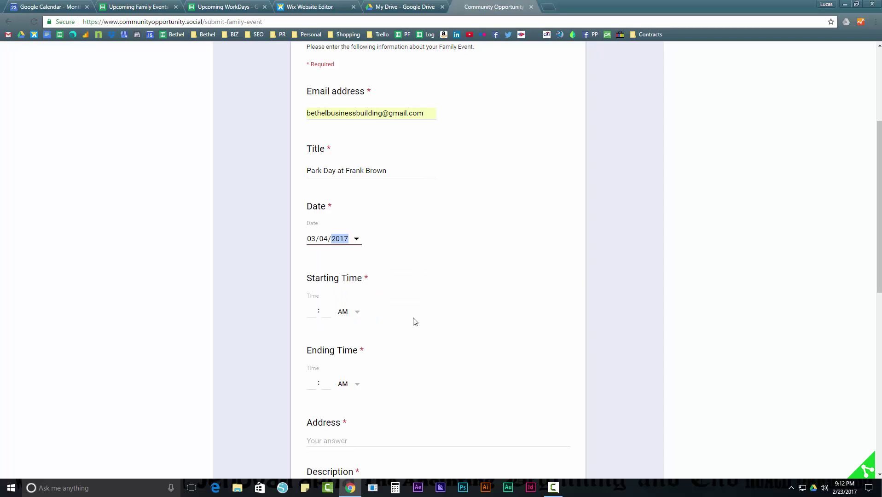
{"action": "left_click", "coordinate": [313, 312]}
{"action": "type", "text": "08:00"}
{"action": "key", "text": "Tab"}
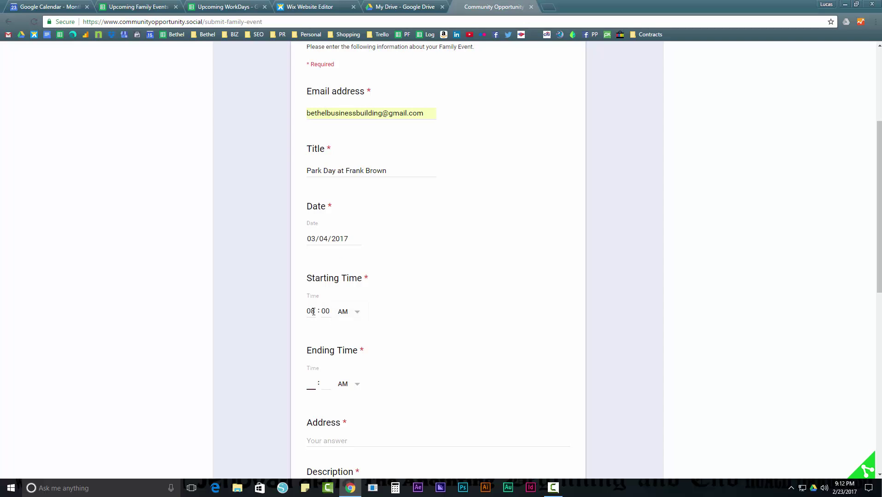
{"action": "type", "text": "1000"}
{"action": "scroll", "coordinate": [311, 311], "scroll_direction": "down", "scroll_amount": 2}
Step: Enter 'Frank Brown Park' as the event address
{"action": "left_click", "coordinate": [321, 351]}
{"action": "type", "text": "F"}
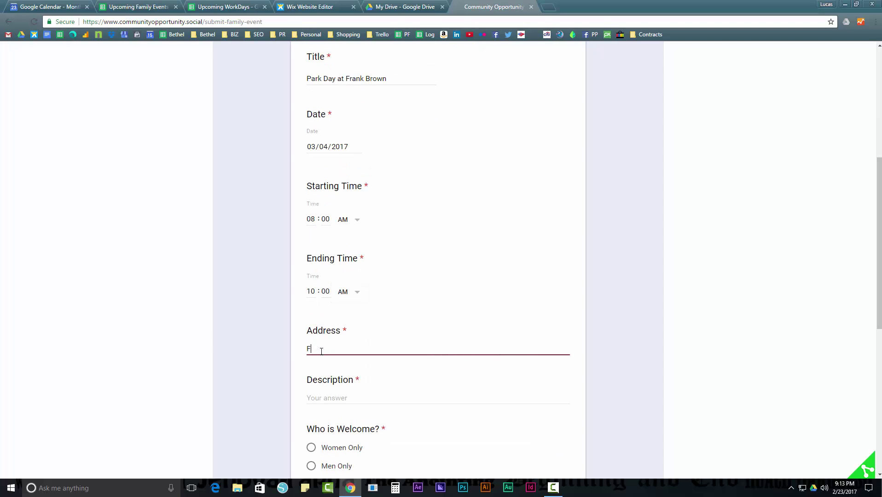
{"action": "type", "text": "rank Brown Park"}
{"action": "scroll", "coordinate": [322, 351], "scroll_direction": "down", "scroll_amount": 2}
Step: Write the description about bringing Frisbees and sunscreen for a day of fun in the sun, fixing its spelling
{"action": "left_click", "coordinate": [332, 307]}
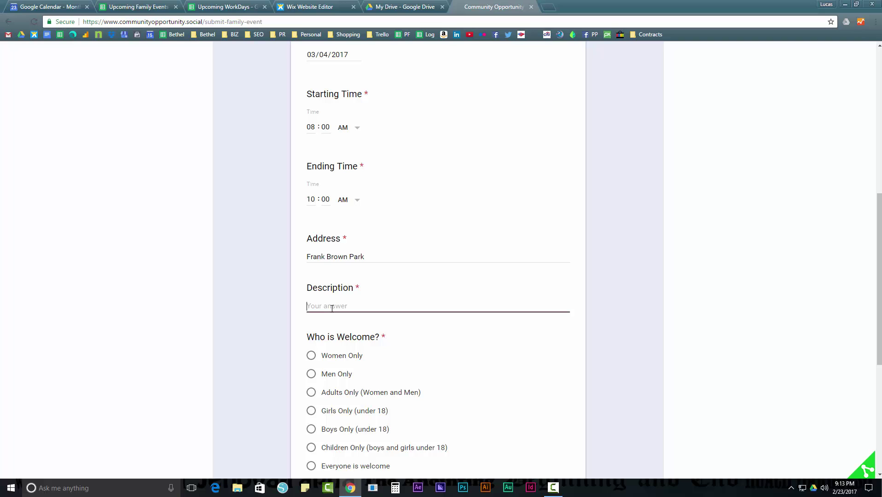
{"action": "type", "text": "Bring you"}
{"action": "key", "text": "BackSpace"}
{"action": "key", "text": "BackSpace"}
{"action": "key", "text": "BackSpace"}
{"action": "type", "text": "frisbess"}
{"action": "key", "text": "BackSpace"}
{"action": "key", "text": "BackSpace"}
{"action": "type", "text": "es and sunscreen "}
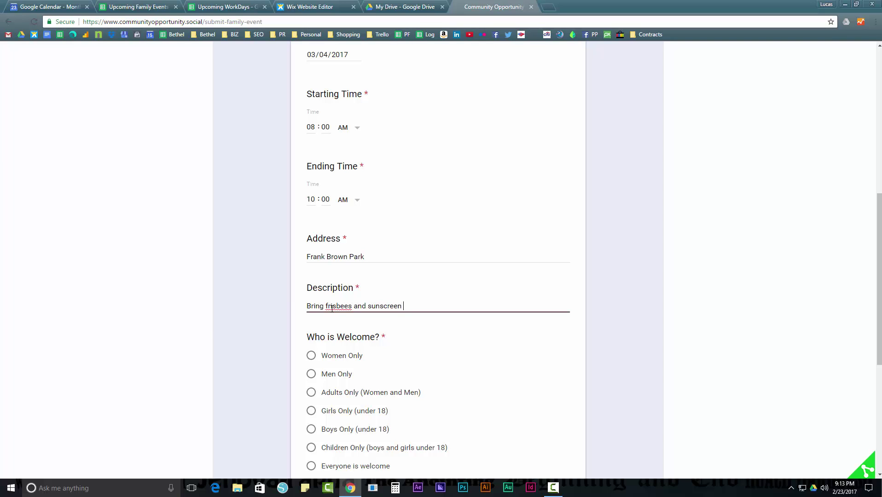
{"action": "type", "text": "for a day of fun in the sun!"}
{"action": "right_click", "coordinate": [335, 307]}
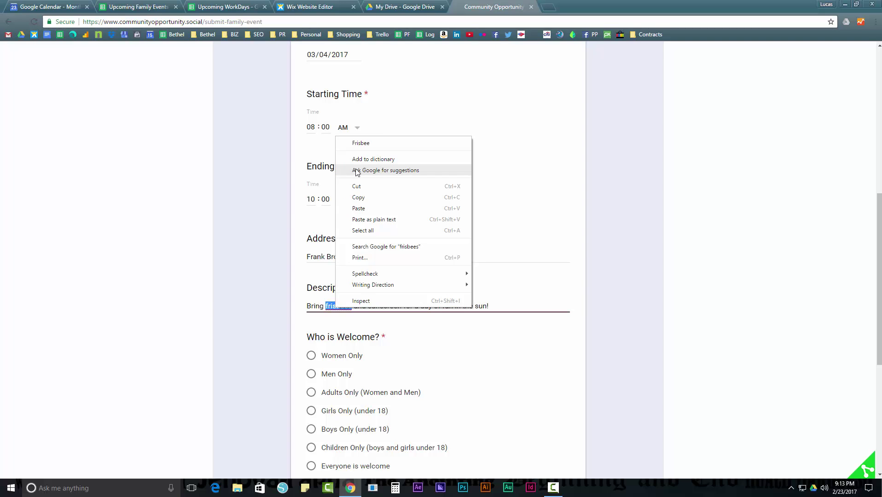
{"action": "left_click", "coordinate": [361, 143]}
Step: Choose 'Everyone is welcome', add note 'Park around back we will meet on the soccer field', and submit
{"action": "scroll", "coordinate": [372, 333], "scroll_direction": "down", "scroll_amount": 1}
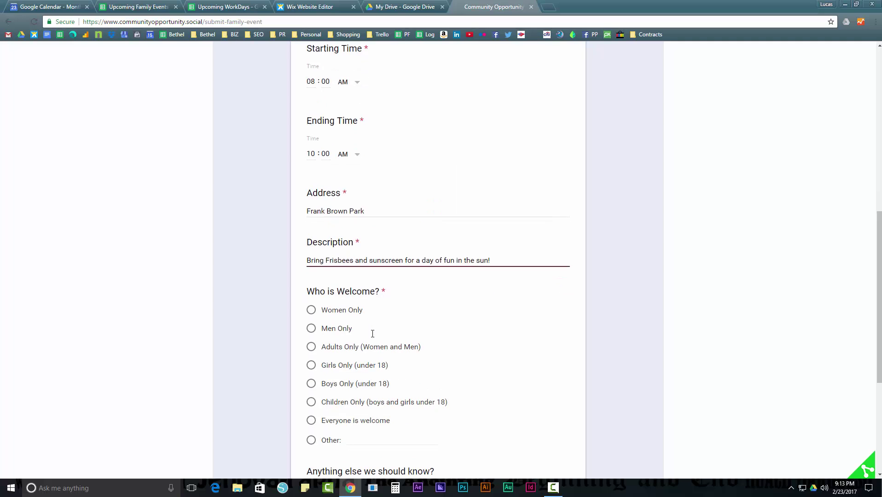
{"action": "scroll", "coordinate": [372, 334], "scroll_direction": "down", "scroll_amount": 2}
{"action": "left_click", "coordinate": [312, 328]}
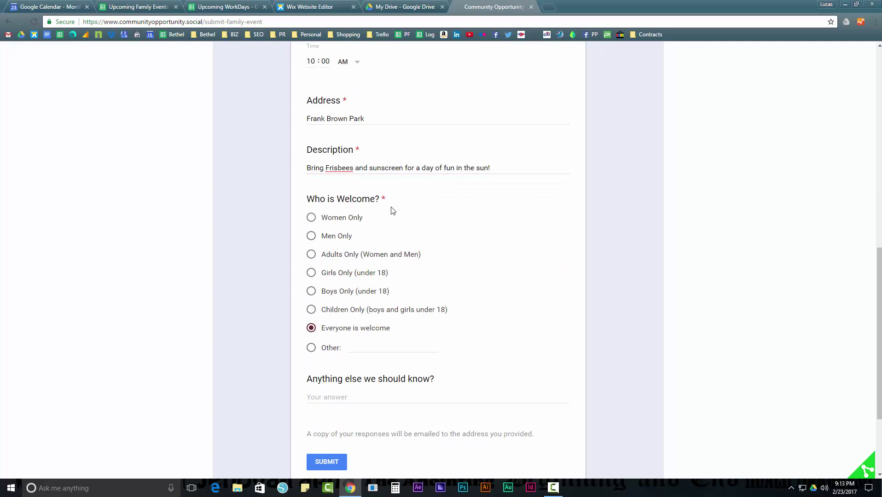
{"action": "scroll", "coordinate": [231, 277], "scroll_direction": "down", "scroll_amount": 1}
{"action": "left_click", "coordinate": [326, 351]}
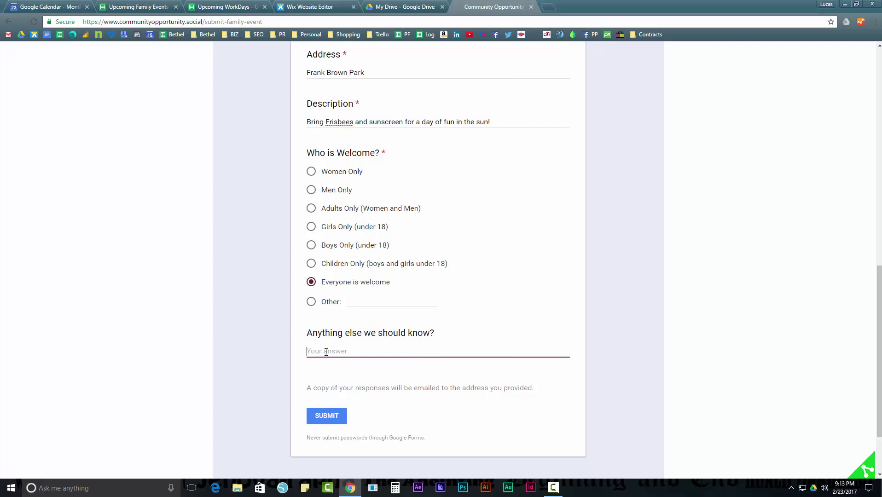
{"action": "type", "text": "Park around back we will meet on the soccer field."}
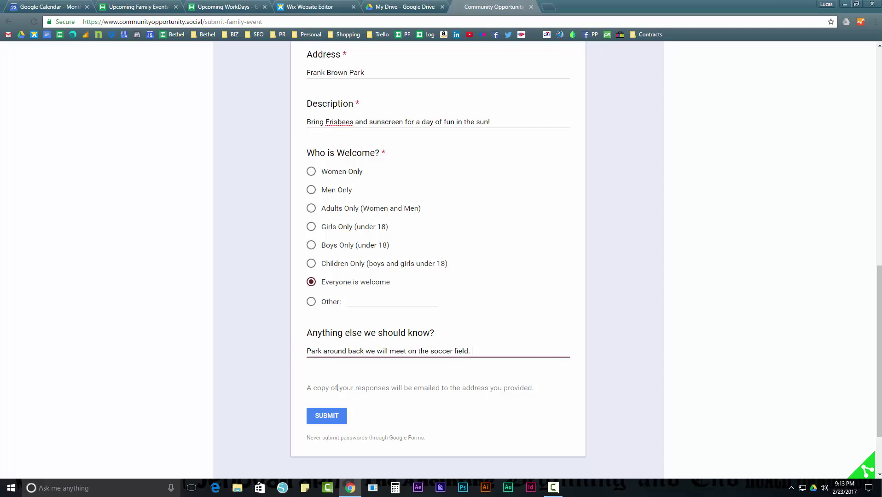
{"action": "left_click", "coordinate": [326, 416]}
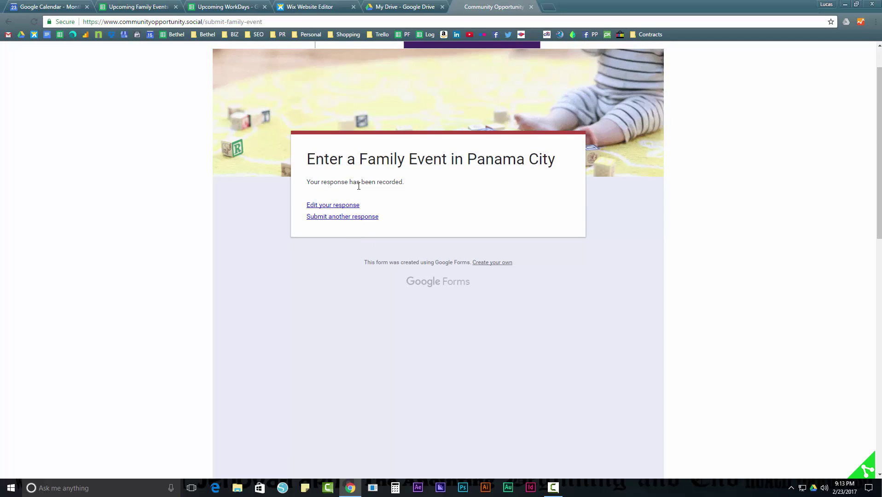
Step: Leave the submission confirmation and return to the site's Family Events calendar page
{"action": "scroll", "coordinate": [366, 184], "scroll_direction": "up", "scroll_amount": 1}
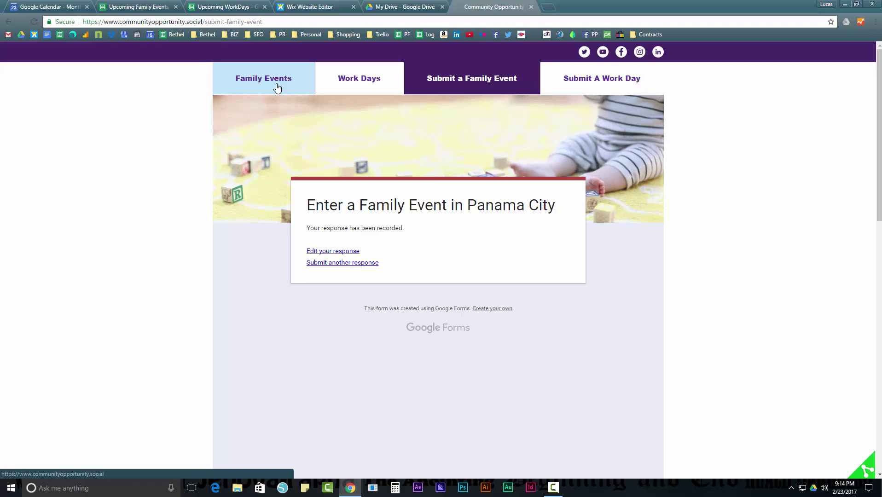
{"action": "left_click", "coordinate": [443, 94]}
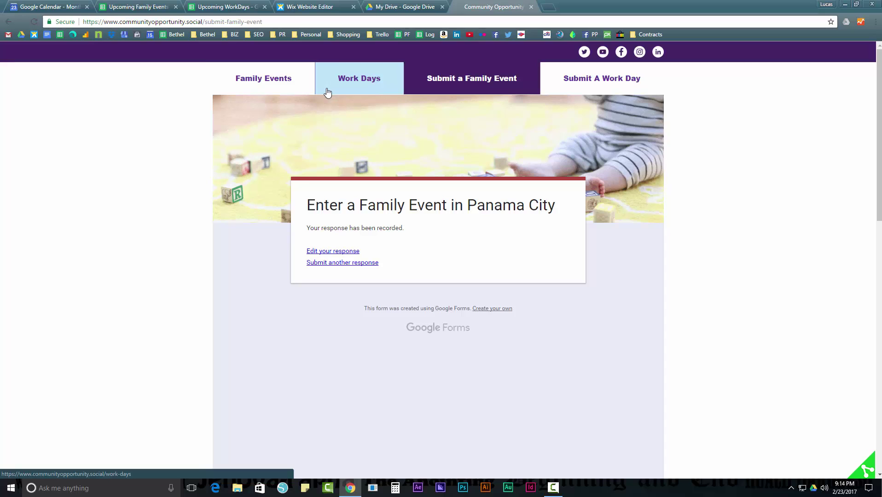
{"action": "left_click", "coordinate": [289, 90]}
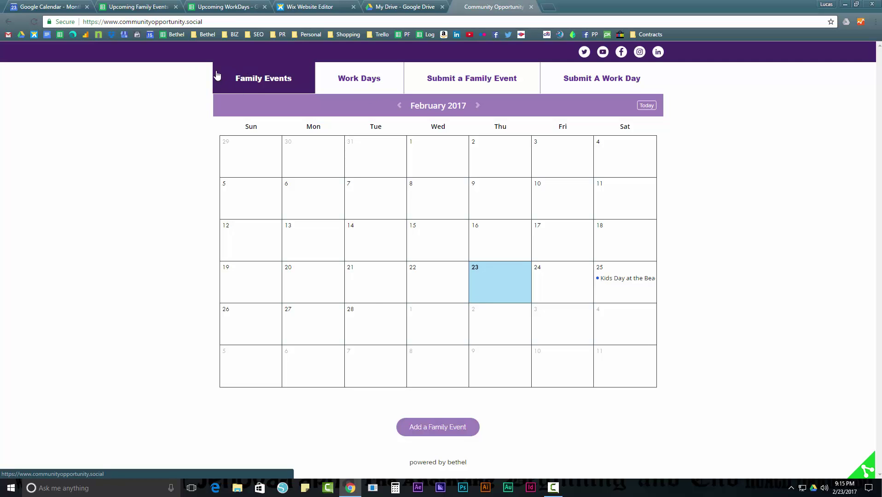
Step: In the Upcoming Family Events sheet, take the Park Day at Frank Brown title from cell B4 over to Google Calendar
{"action": "left_click", "coordinate": [144, 8]}
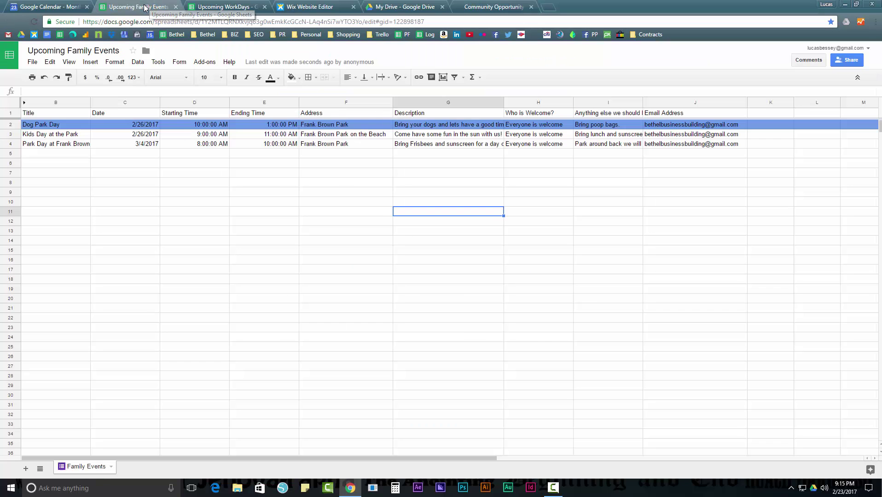
{"action": "left_click", "coordinate": [11, 143]}
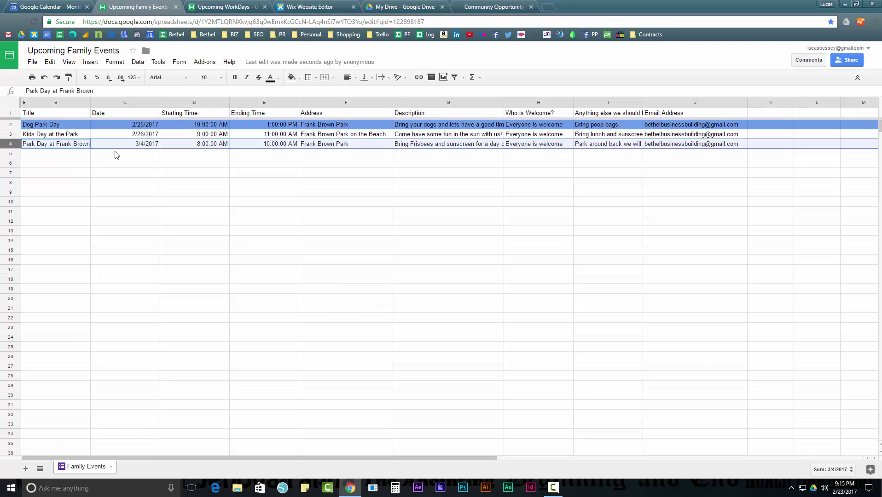
{"action": "left_click", "coordinate": [87, 147]}
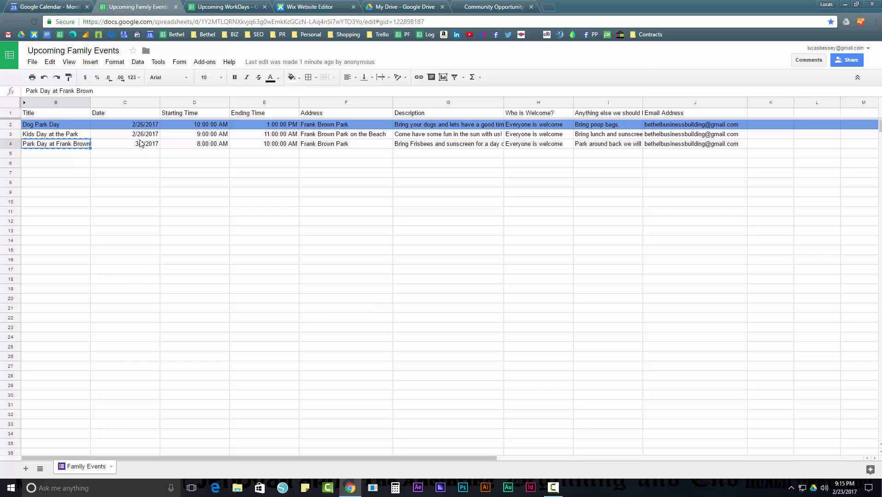
{"action": "left_click", "coordinate": [72, 7]}
Step: Create a March 4 event titled Park Day at Frank Brown in the Family Events calendar
{"action": "left_click", "coordinate": [784, 441]}
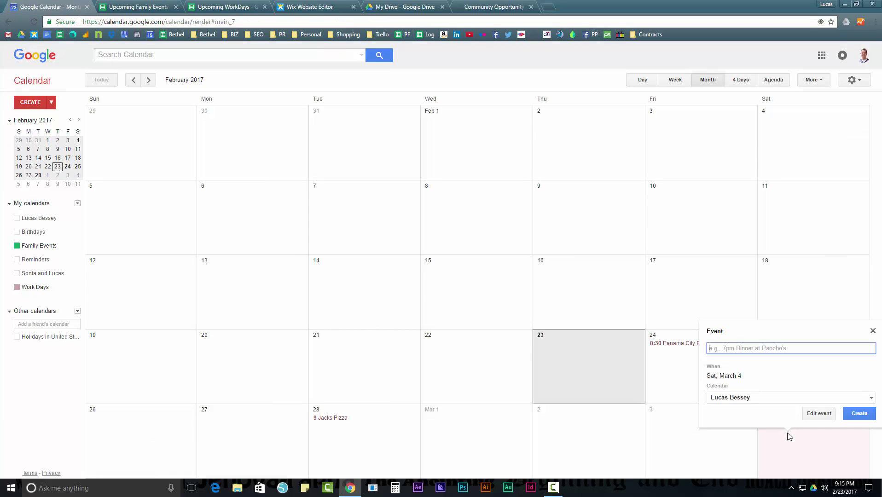
{"action": "type", "text": "Park Day at Frank Brown"}
{"action": "left_click", "coordinate": [739, 400]}
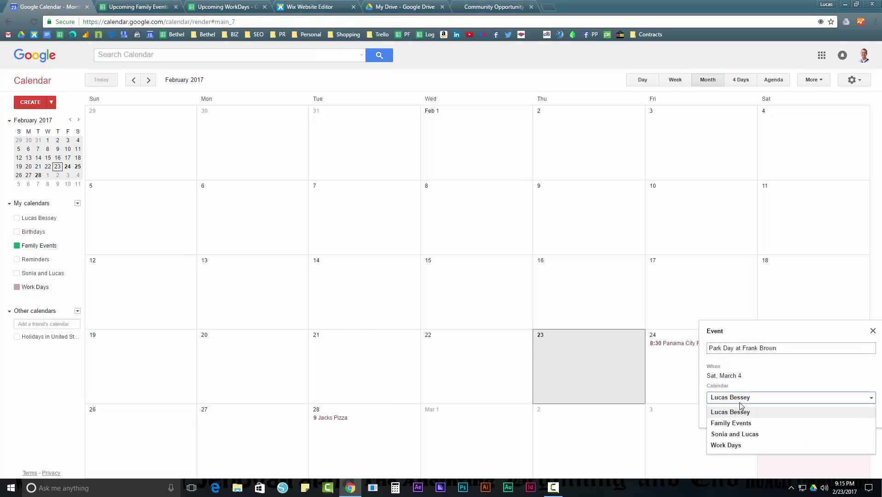
{"action": "left_click", "coordinate": [725, 424]}
{"action": "left_click", "coordinate": [818, 414]}
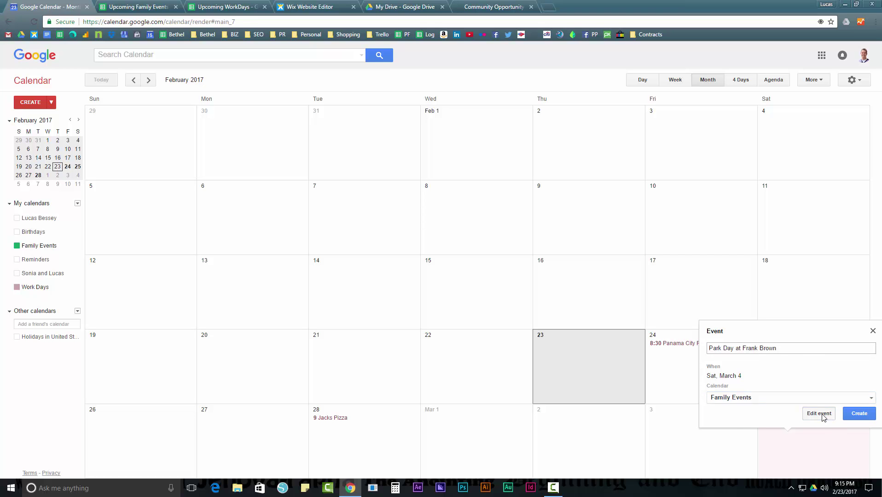
Step: Make the event timed rather than all-day, running 8:00am to 10:00am
{"action": "left_click", "coordinate": [147, 7]}
{"action": "left_click", "coordinate": [79, 6]}
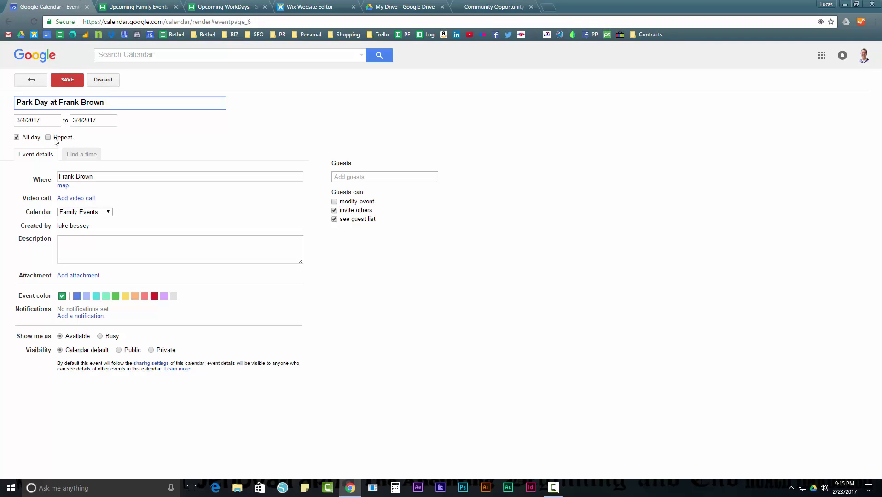
{"action": "left_click", "coordinate": [17, 137]}
{"action": "left_click", "coordinate": [78, 120]}
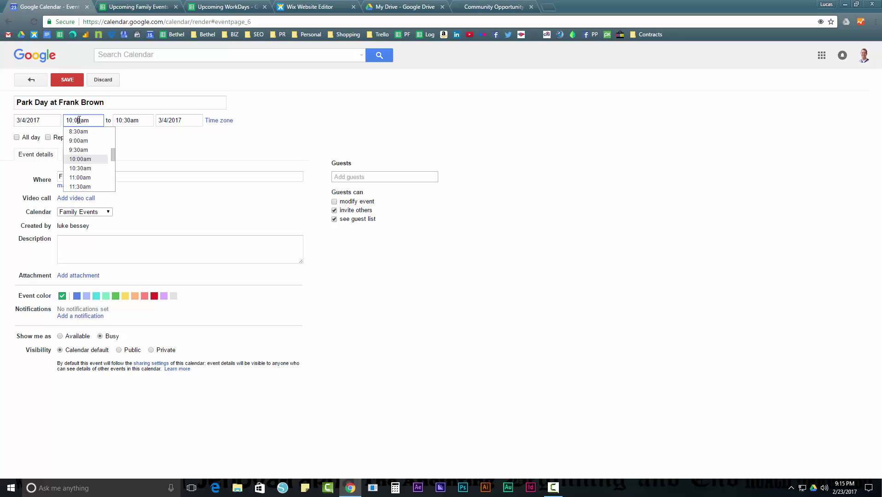
{"action": "scroll", "coordinate": [74, 134], "scroll_direction": "up", "scroll_amount": 3}
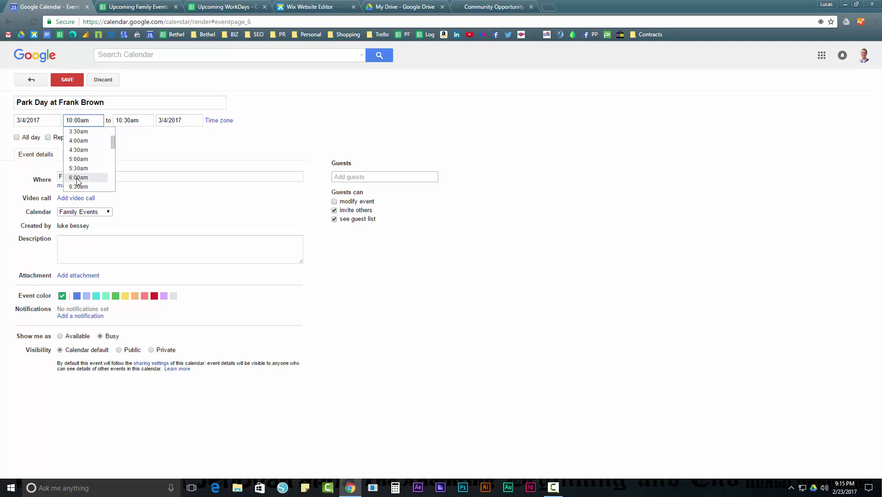
{"action": "scroll", "coordinate": [77, 178], "scroll_direction": "down", "scroll_amount": 2}
{"action": "left_click", "coordinate": [79, 159]}
{"action": "left_click", "coordinate": [121, 121]}
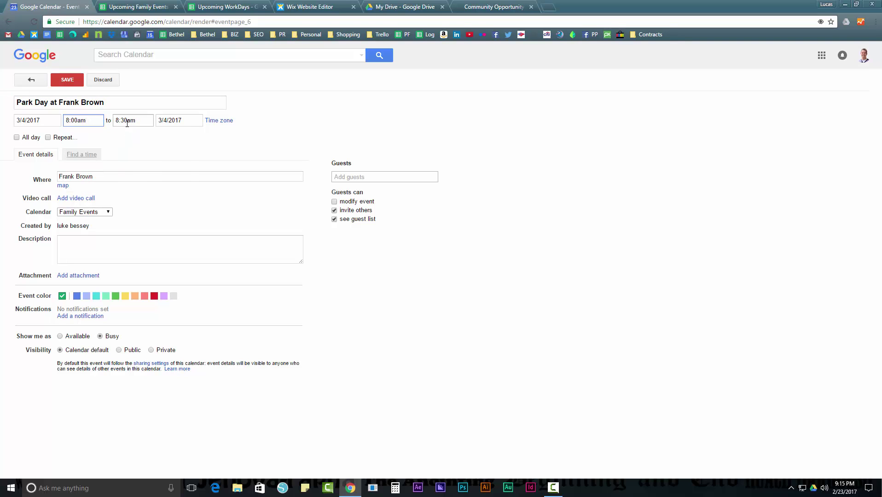
{"action": "left_click", "coordinate": [138, 168]}
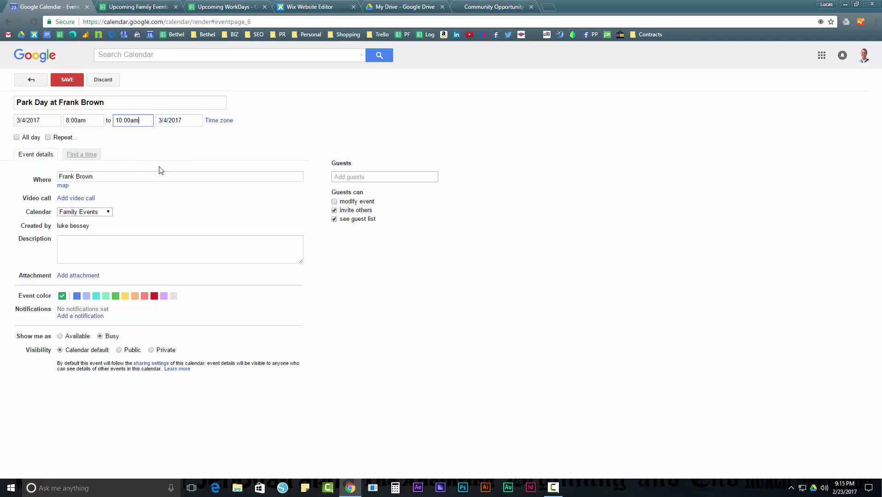
Step: Paste the G4 description into the event and set its location to the full Frank Brown Park address
{"action": "left_click", "coordinate": [149, 6]}
{"action": "left_click", "coordinate": [394, 145]}
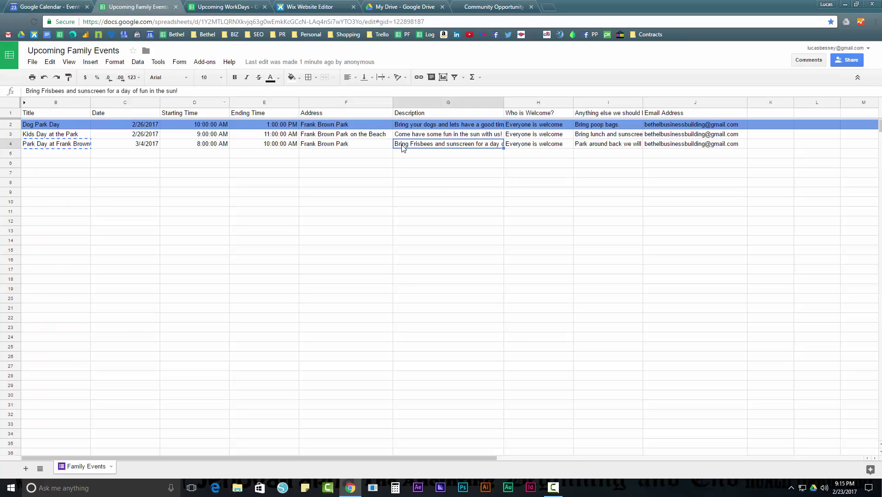
{"action": "left_click", "coordinate": [78, 5]}
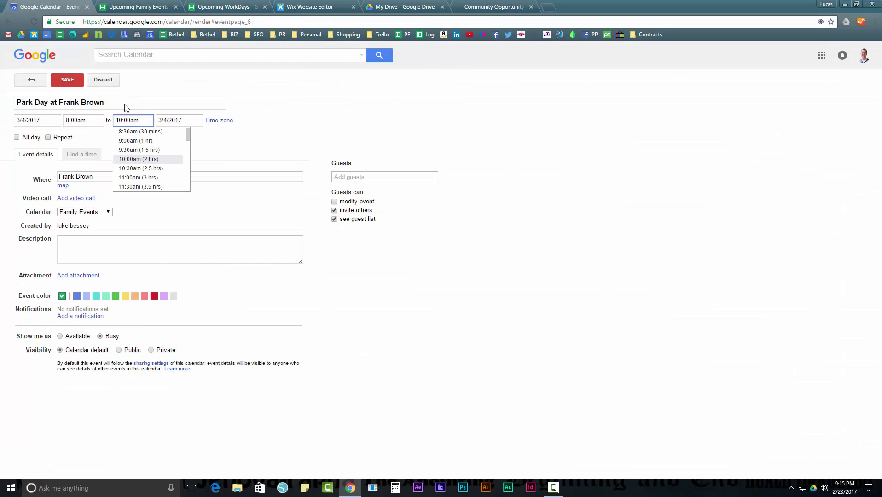
{"action": "left_click", "coordinate": [99, 245]}
{"action": "type", "text": "Bring Frisbees and sunscreen for a day of fun in the sun!"}
{"action": "left_click", "coordinate": [102, 179]}
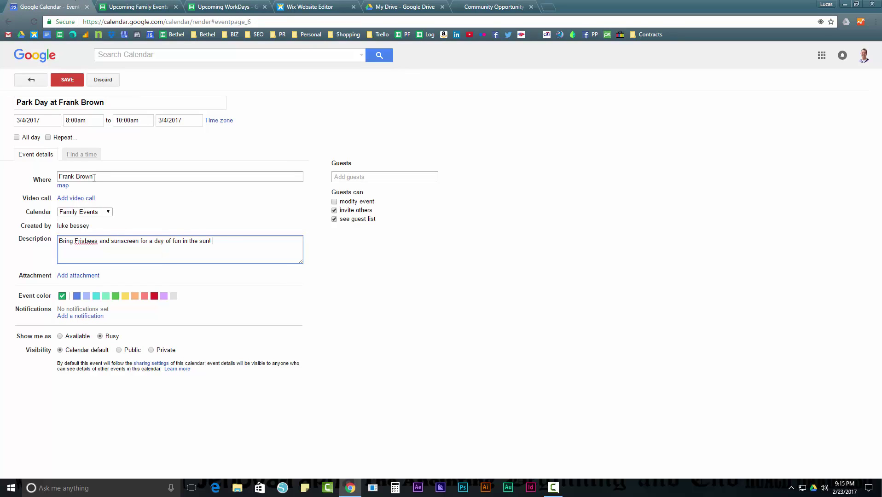
{"action": "left_click", "coordinate": [105, 188]}
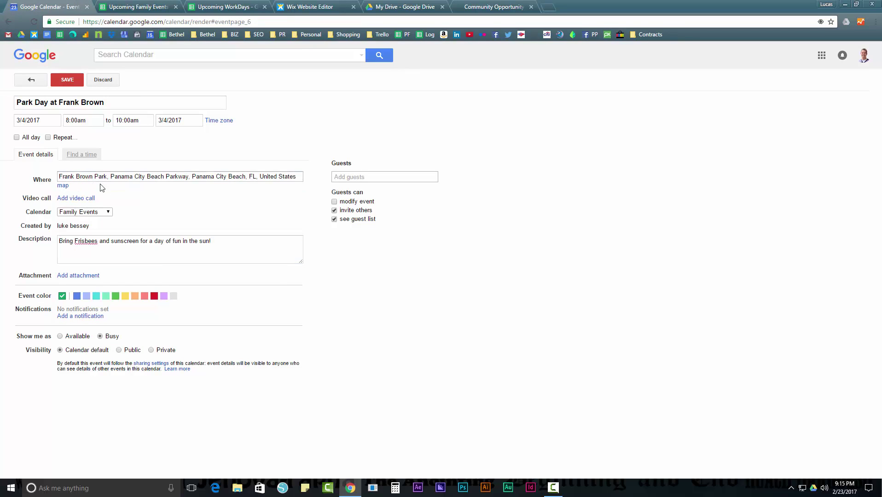
{"action": "left_click", "coordinate": [132, 177]}
Step: Append 'Everyone is welcome' and the I4 parking note to the event description
{"action": "left_click", "coordinate": [137, 7]}
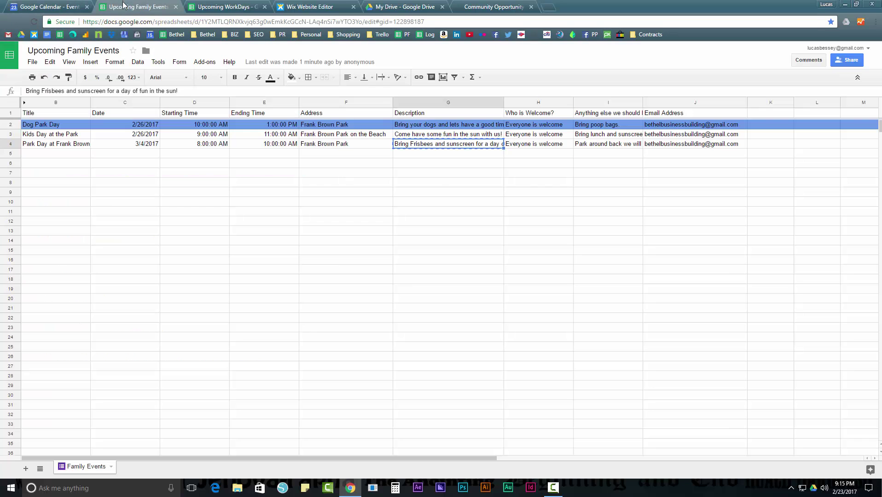
{"action": "left_click", "coordinate": [534, 146]}
{"action": "left_click", "coordinate": [70, 6]}
{"action": "left_click", "coordinate": [146, 245]}
{"action": "type", "text": "Bring Frisbees and sunscreen for a day of fun in the sun!"}
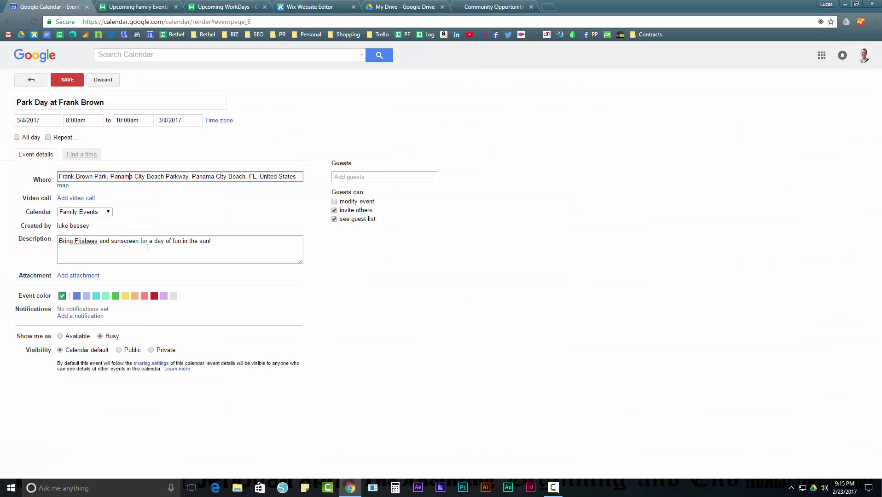
{"action": "key", "text": "Return"}
{"action": "key", "text": "Return"}
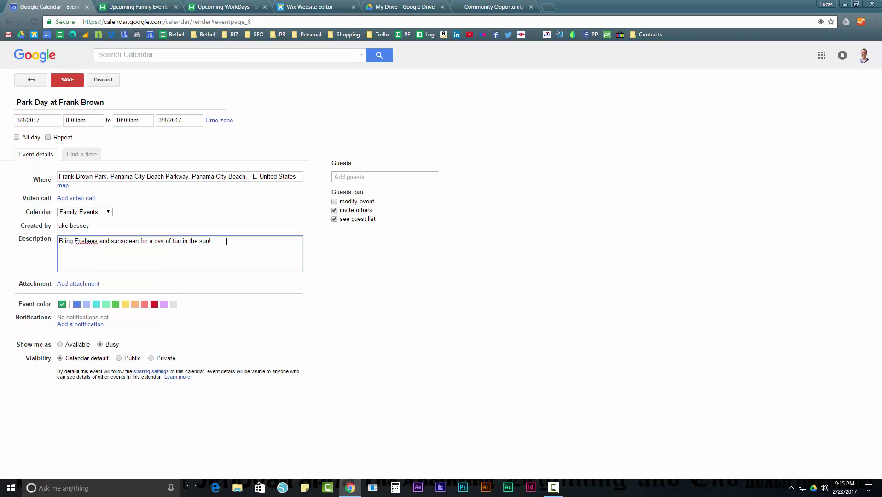
{"action": "type", "text": "Everyone is welcome."}
{"action": "left_click", "coordinate": [123, 6]}
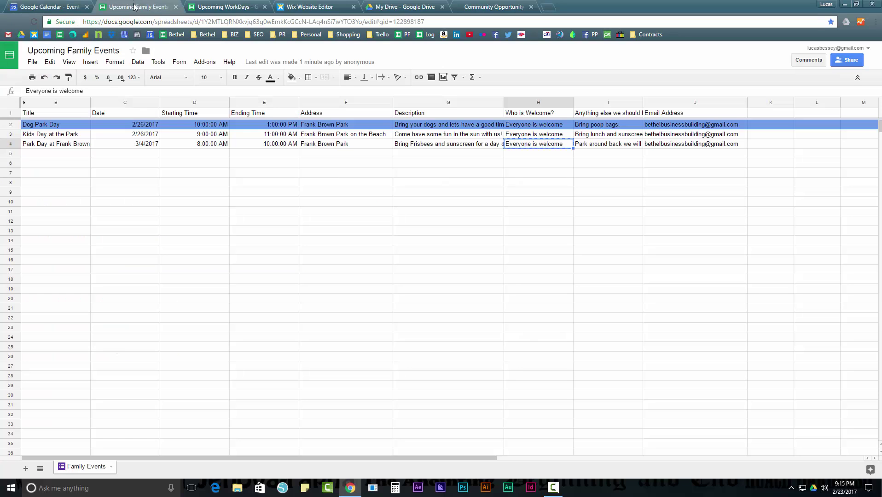
{"action": "left_click", "coordinate": [601, 147]}
{"action": "left_click", "coordinate": [50, 7]}
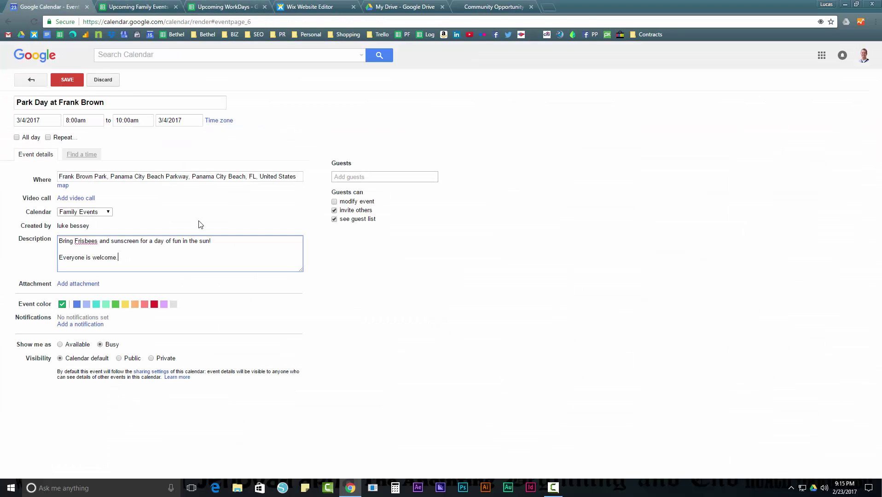
{"action": "type", "text": "Park around back we will meet on the soccer field."}
Step: End the description with 'If you have questions email' followed by the contact e-mail from J4
{"action": "left_click", "coordinate": [136, 7]}
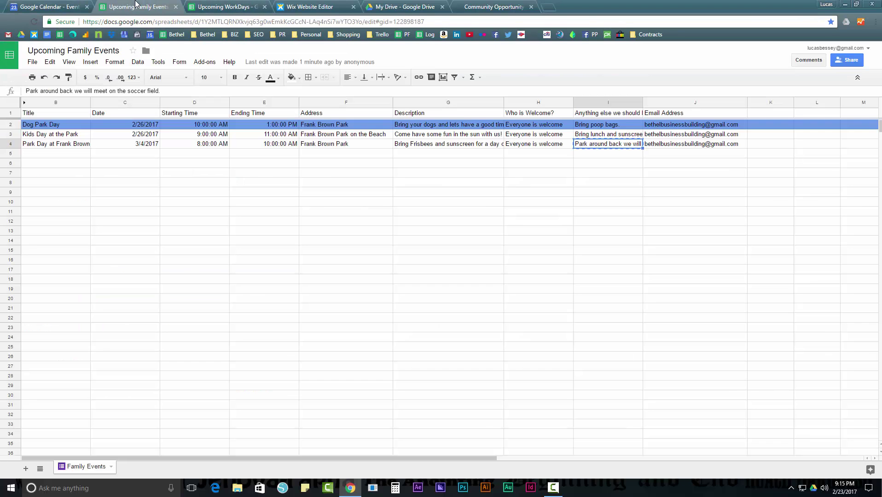
{"action": "left_click", "coordinate": [667, 146]}
{"action": "key", "text": "ctrl+c"}
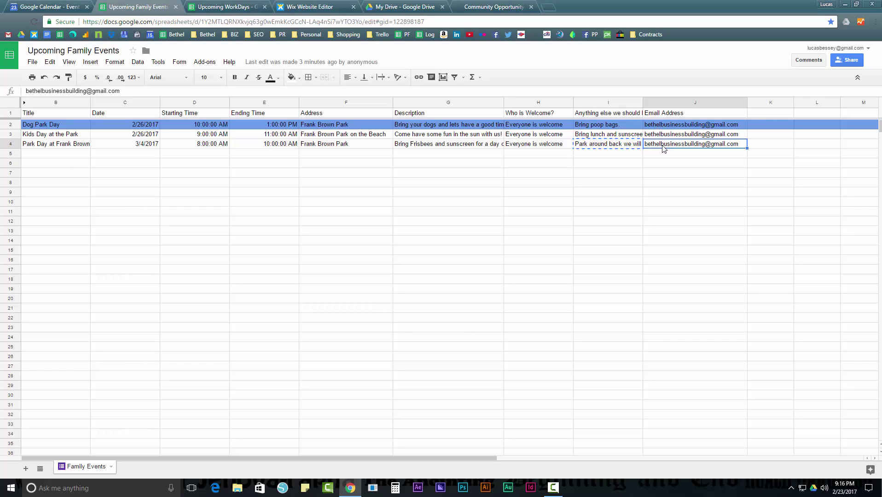
{"action": "left_click", "coordinate": [75, 4]}
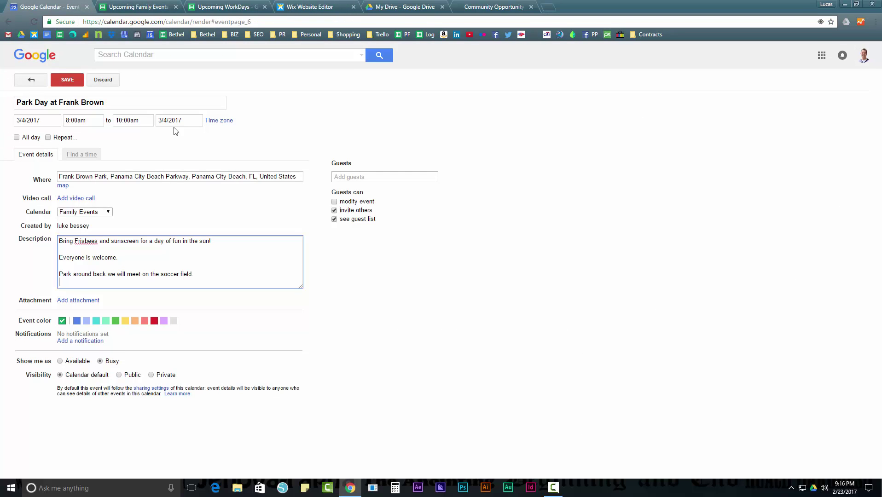
{"action": "key", "text": "Return"}
{"action": "type", "text": "If you have "}
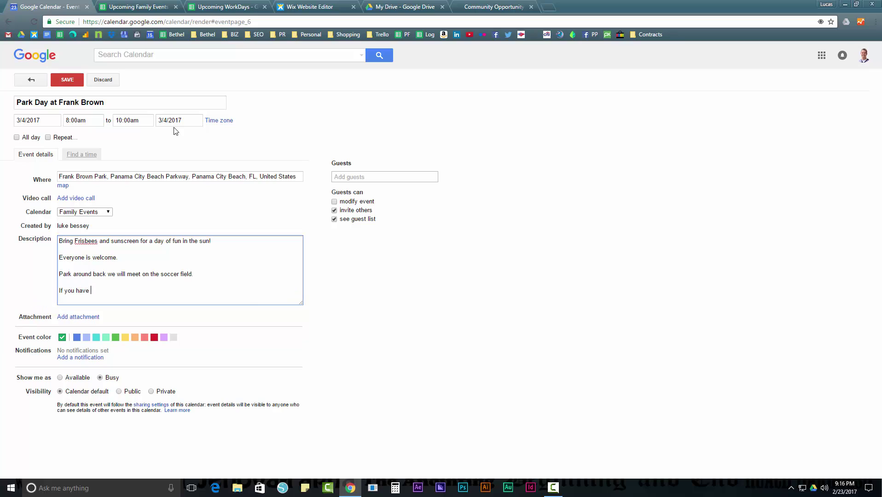
{"action": "type", "text": "questoing"}
{"action": "key", "text": "BackSpace"}
{"action": "key", "text": "BackSpace"}
{"action": "key", "text": "BackSpace"}
{"action": "type", "text": "ns email"}
{"action": "key", "text": "ctrl+v"}
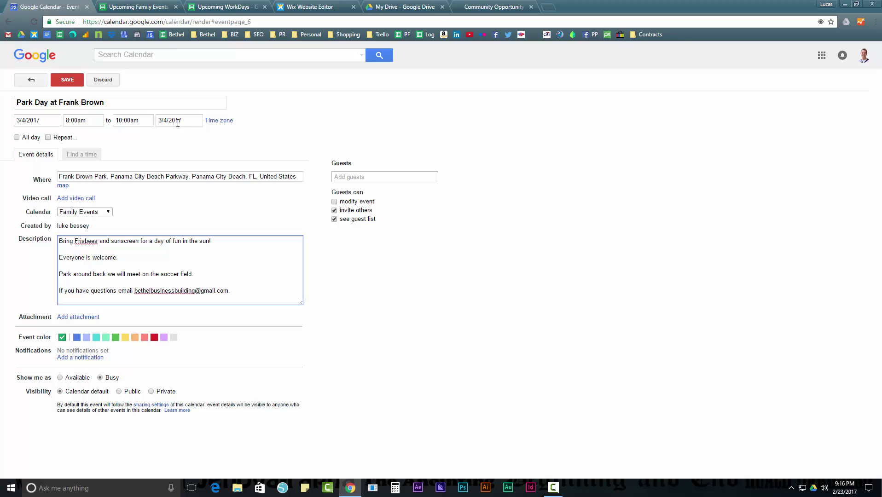
Step: Save the calendar event and check the live site's Family Events calendar
{"action": "left_click", "coordinate": [67, 82]}
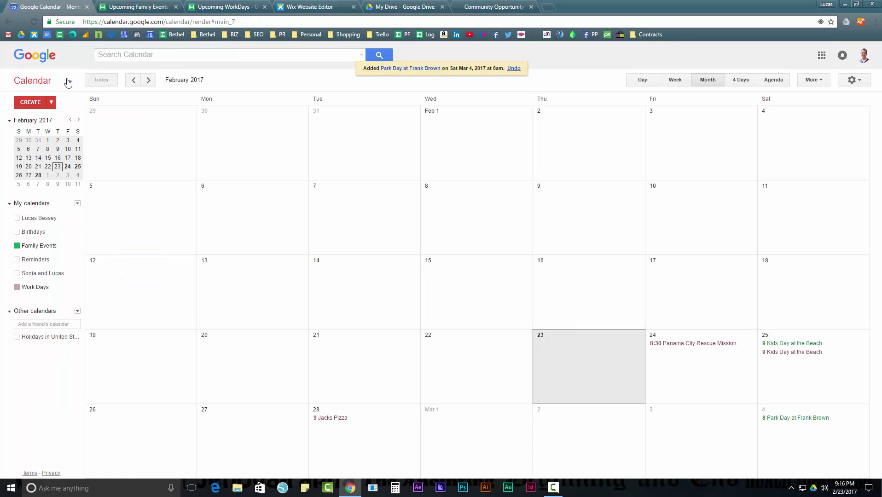
{"action": "left_click", "coordinate": [512, 8]}
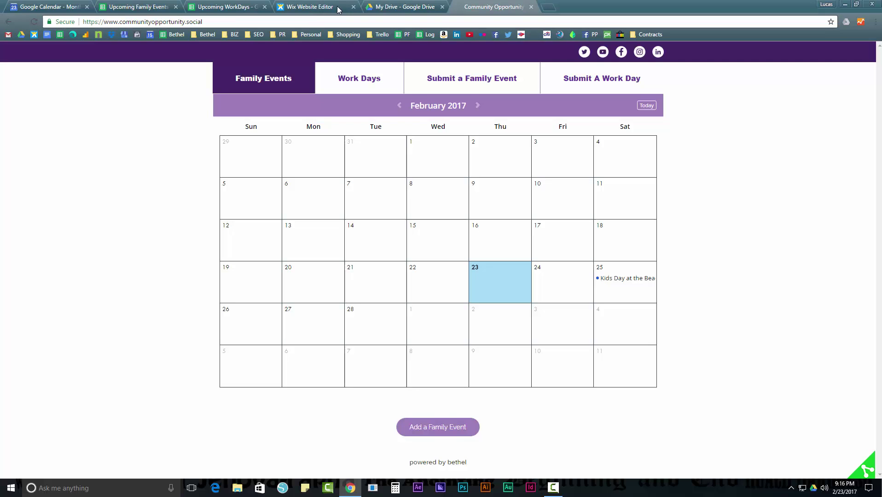
Step: In My Drive, open the New menu and reveal its More options including Google Forms
{"action": "left_click", "coordinate": [396, 9]}
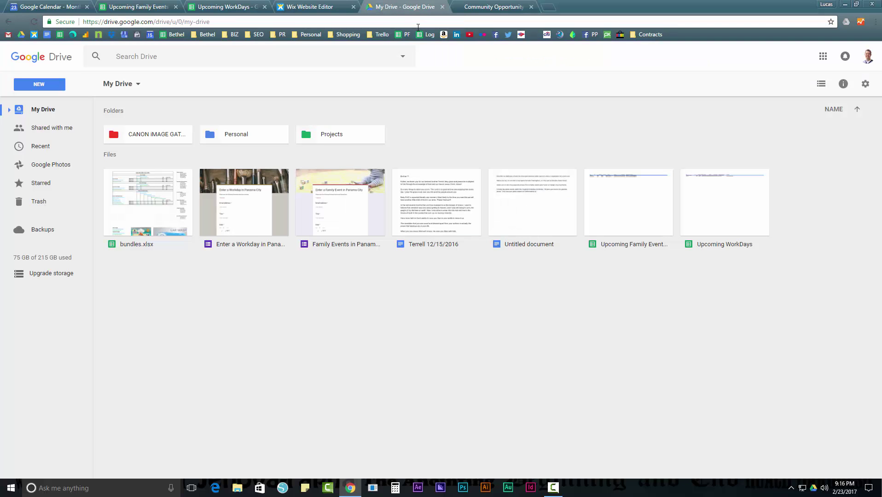
{"action": "left_click", "coordinate": [38, 87]}
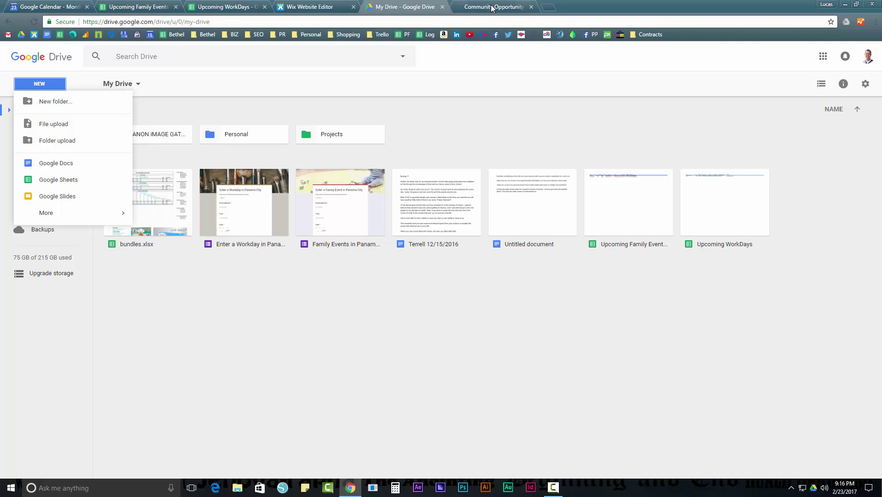
{"action": "left_click", "coordinate": [548, 7]}
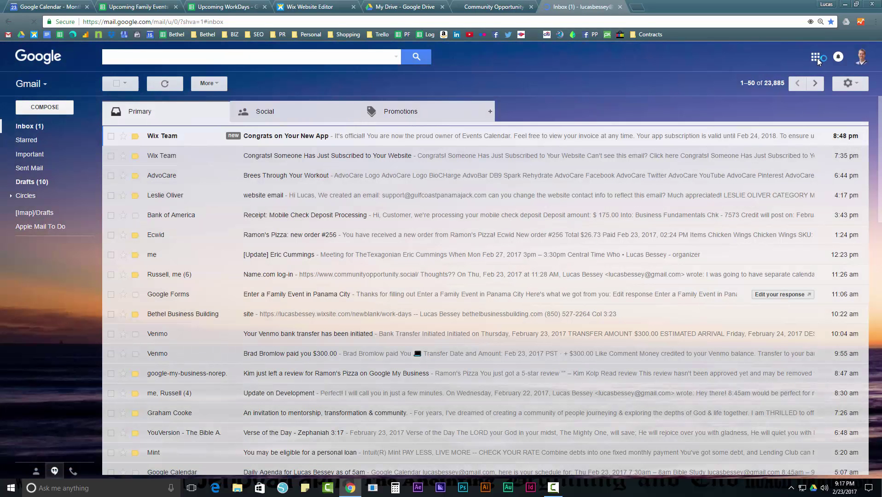
{"action": "left_click", "coordinate": [816, 58]}
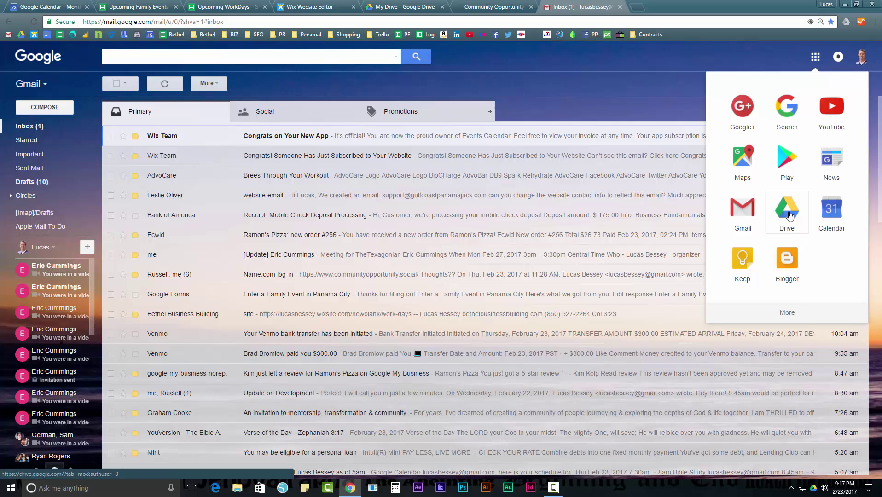
{"action": "left_click", "coordinate": [619, 7]}
{"action": "left_click", "coordinate": [405, 6]}
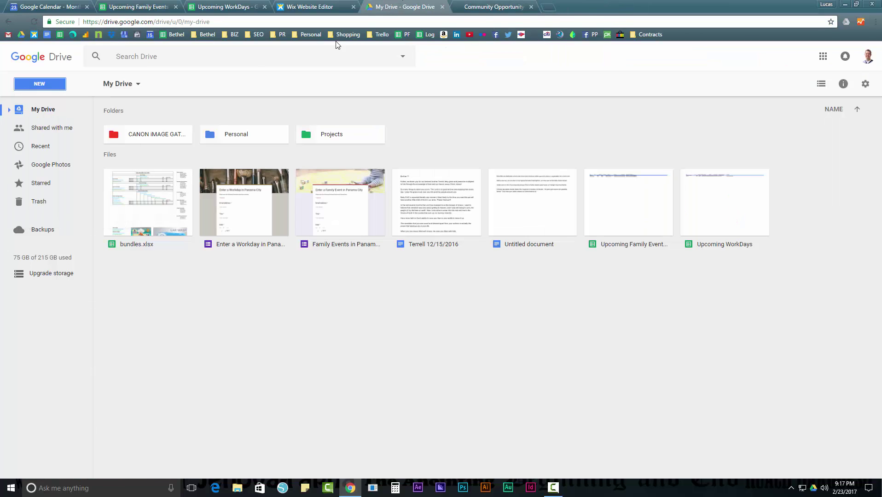
{"action": "left_click", "coordinate": [35, 84]}
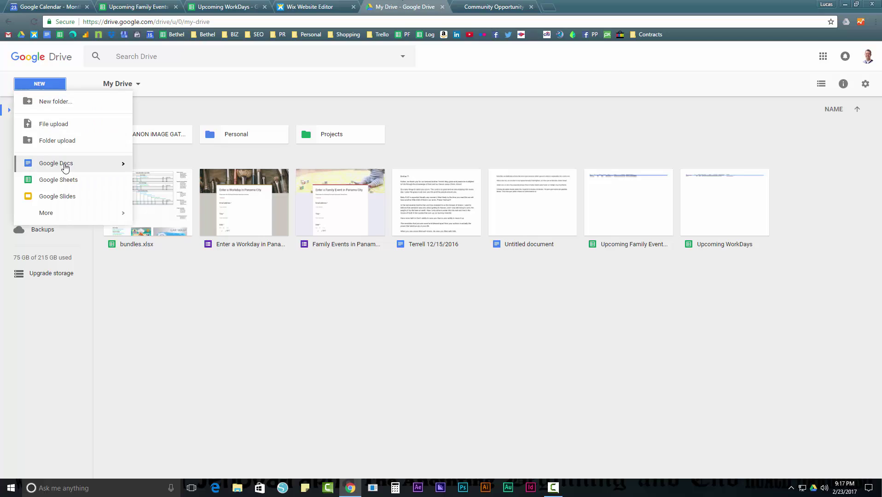
{"action": "mouse_move", "coordinate": [58, 214]}
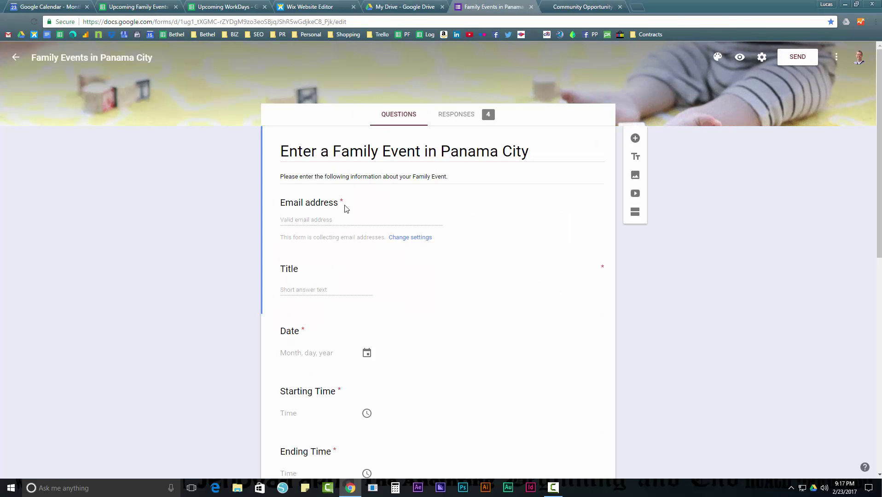
Step: Inspect the Title question's type in the Family Events in Panama City form, leaving it unchanged
{"action": "scroll", "coordinate": [346, 212], "scroll_direction": "down", "scroll_amount": 7}
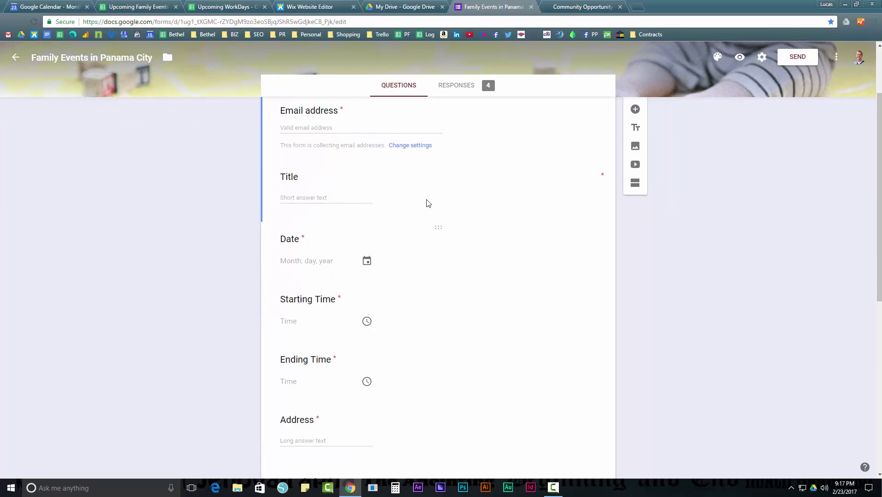
{"action": "scroll", "coordinate": [344, 191], "scroll_direction": "down", "scroll_amount": 3}
{"action": "scroll", "coordinate": [356, 264], "scroll_direction": "up", "scroll_amount": 8}
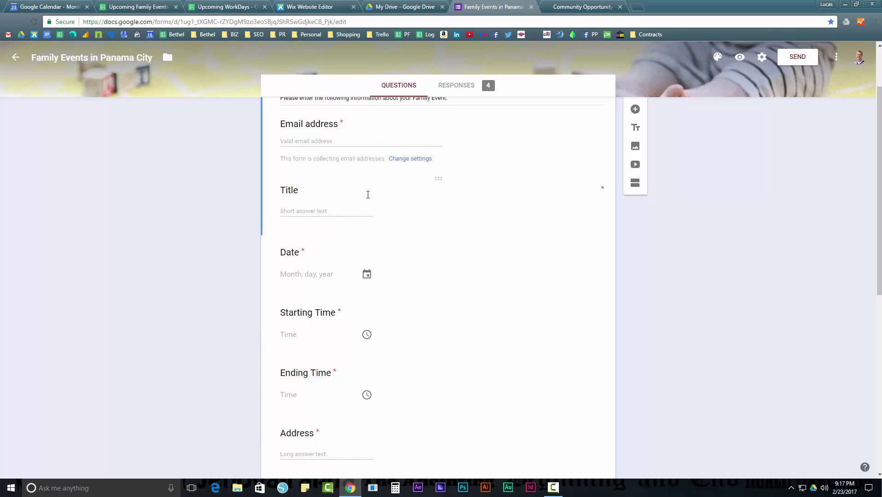
{"action": "left_click", "coordinate": [417, 206]}
{"action": "left_click", "coordinate": [565, 198]}
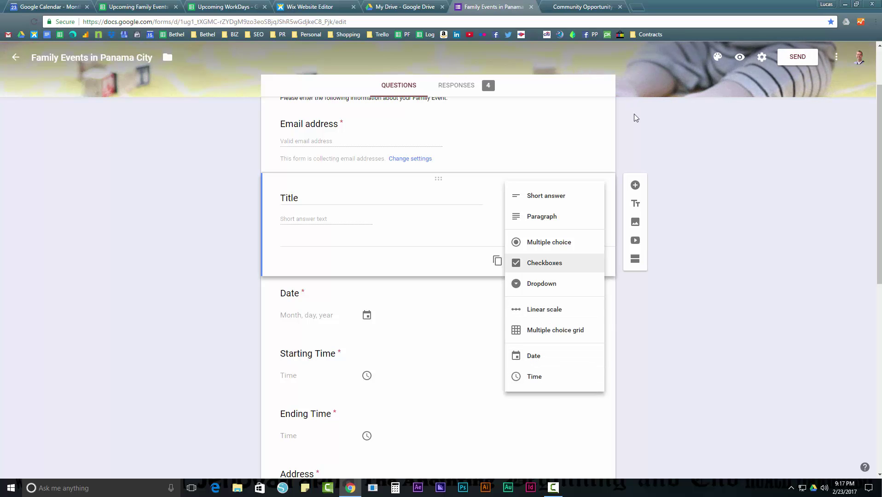
{"action": "left_click", "coordinate": [647, 139]}
{"action": "scroll", "coordinate": [575, 145], "scroll_direction": "up", "scroll_amount": 2}
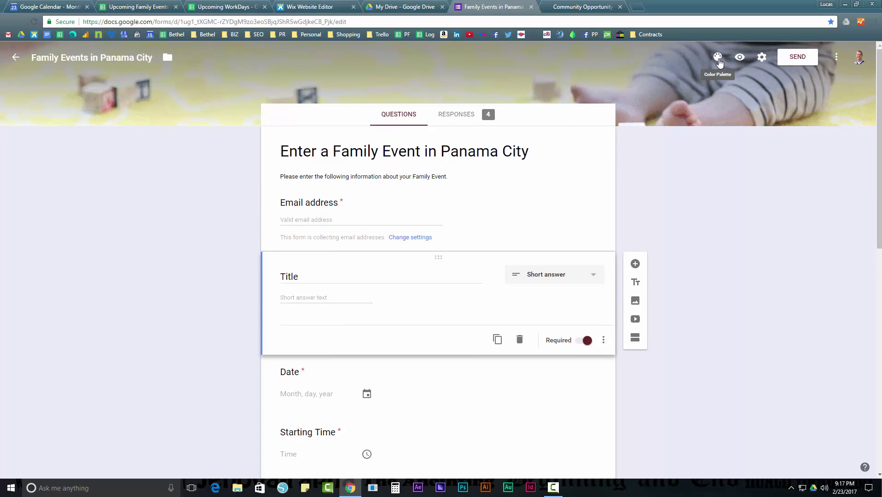
Step: Browse the header theme gallery, compare with the site's Submit a Family Event page, then cancel without changing
{"action": "left_click", "coordinate": [718, 57]}
{"action": "left_click", "coordinate": [812, 184]}
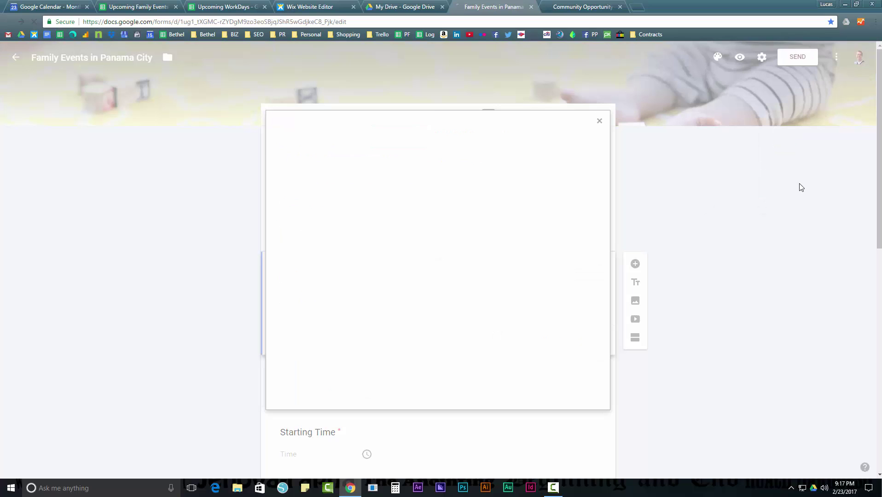
{"action": "scroll", "coordinate": [581, 256], "scroll_direction": "down", "scroll_amount": 3}
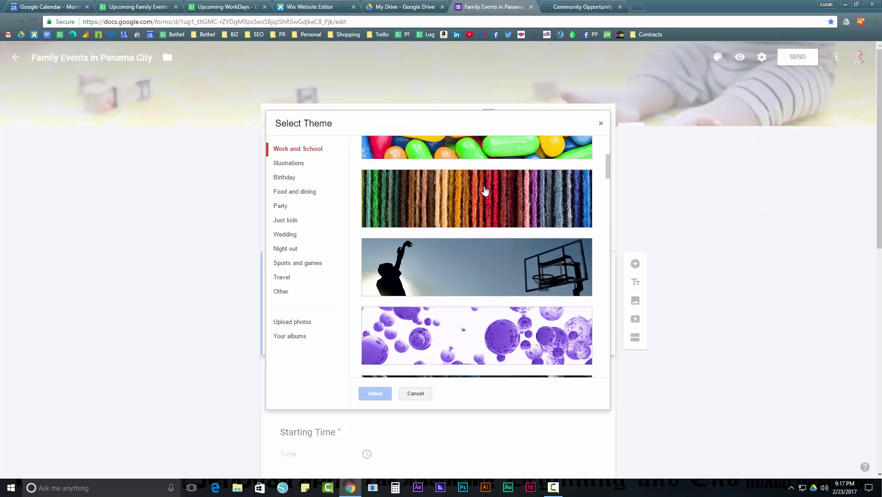
{"action": "left_click", "coordinate": [598, 4]}
{"action": "left_click", "coordinate": [464, 78]}
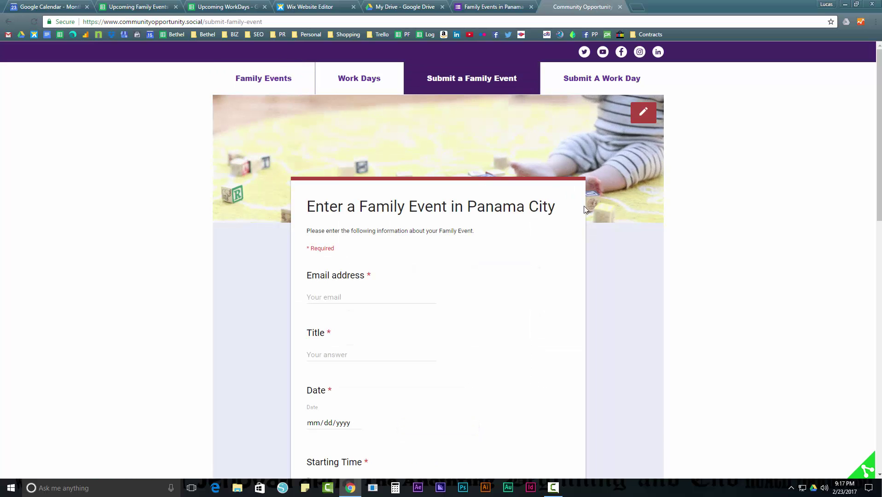
{"action": "left_click", "coordinate": [493, 7]}
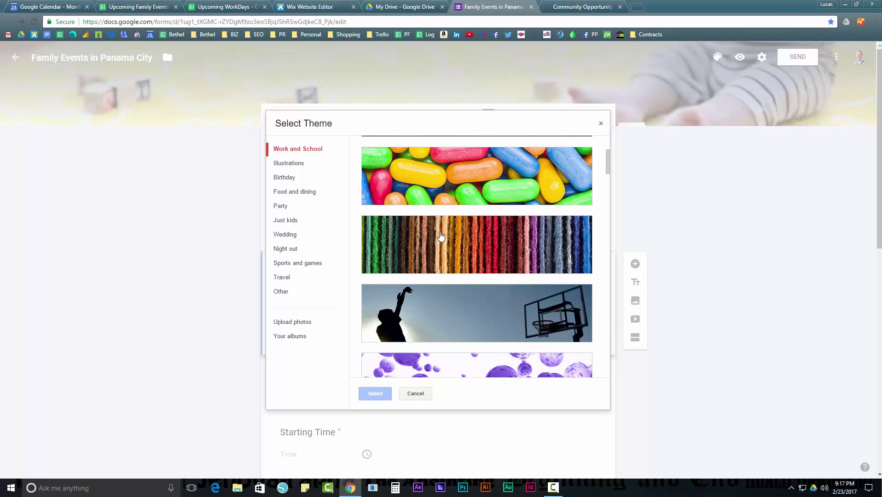
{"action": "left_click", "coordinate": [600, 125]}
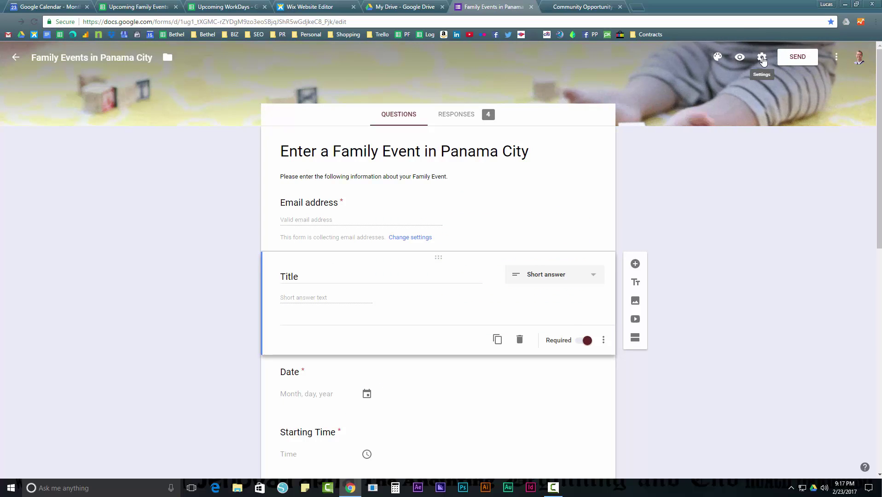
{"action": "left_click", "coordinate": [762, 58]}
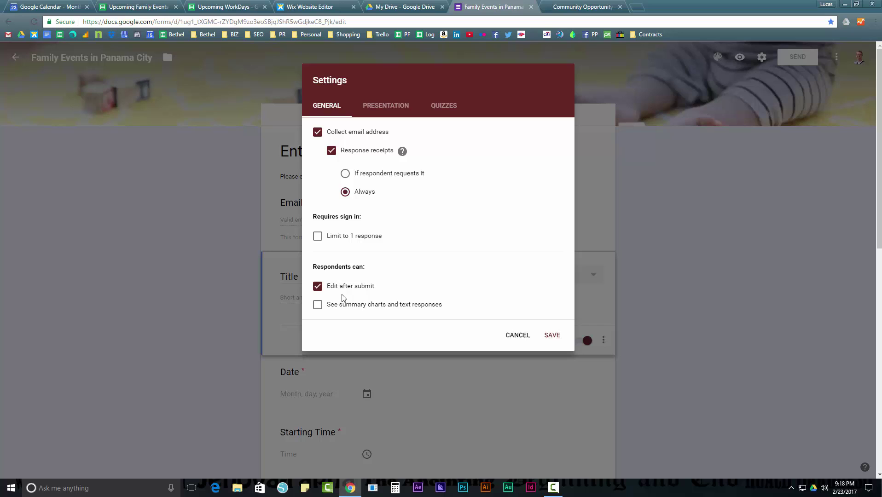
{"action": "left_click", "coordinate": [386, 106]}
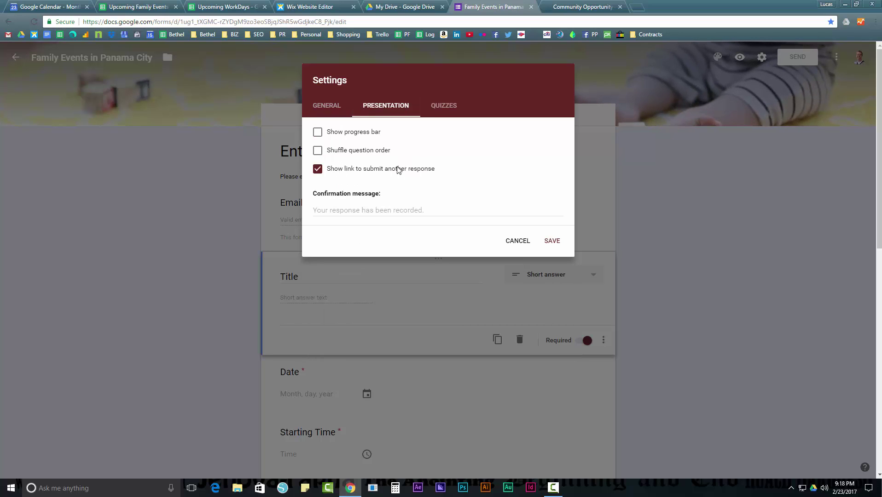
{"action": "left_click", "coordinate": [444, 107]}
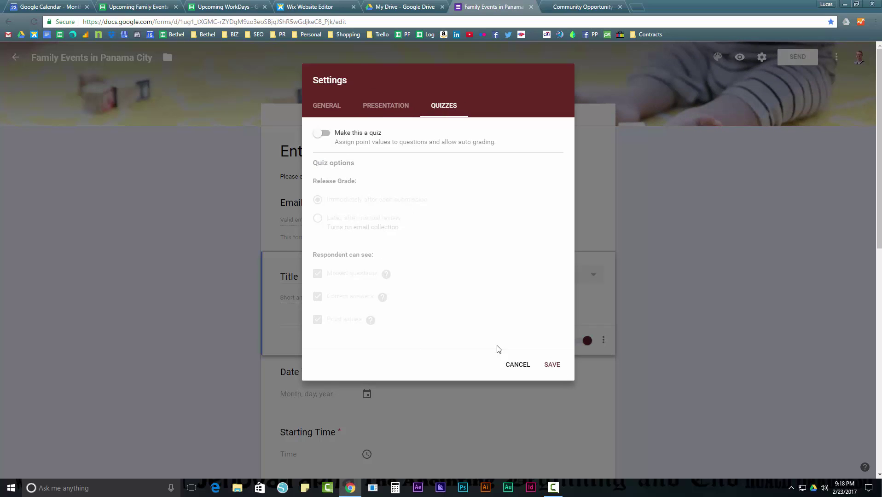
{"action": "left_click", "coordinate": [519, 363]}
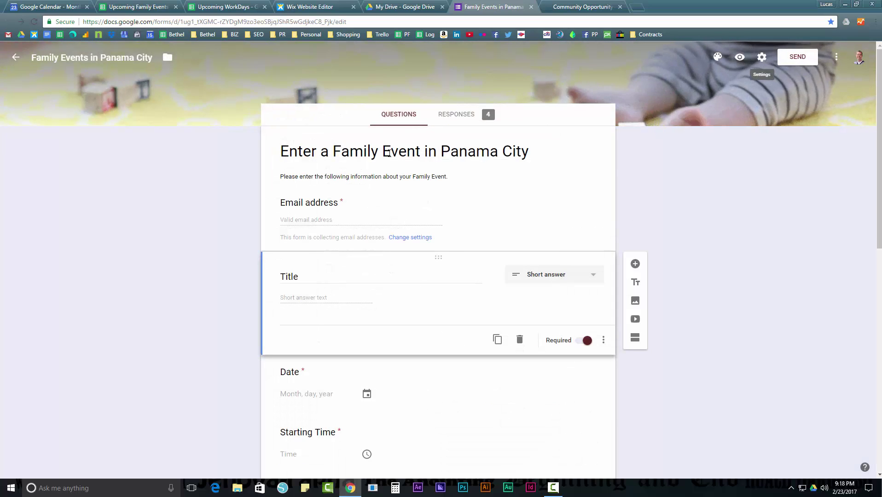
{"action": "scroll", "coordinate": [188, 212], "scroll_direction": "down", "scroll_amount": 10}
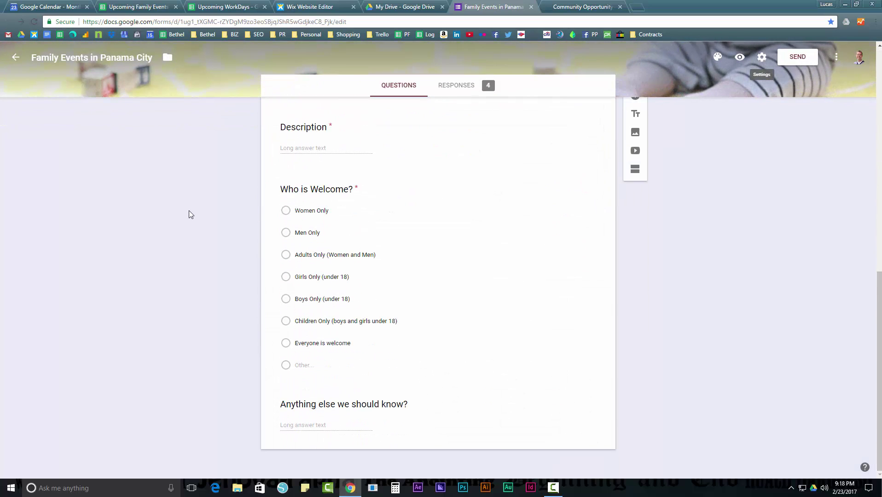
{"action": "scroll", "coordinate": [335, 256], "scroll_direction": "up", "scroll_amount": 10}
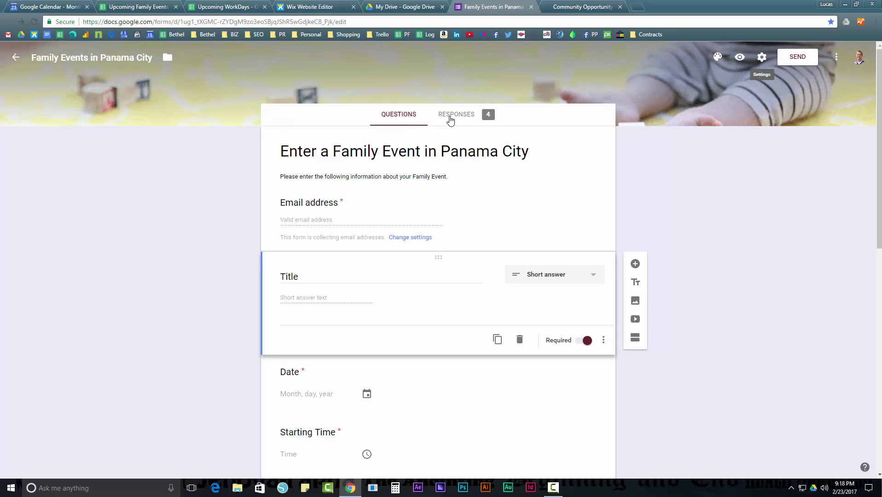
Step: Check the form's response summary and compare the Upcoming Family Events and Upcoming WorkDays spreadsheets
{"action": "left_click", "coordinate": [448, 115]}
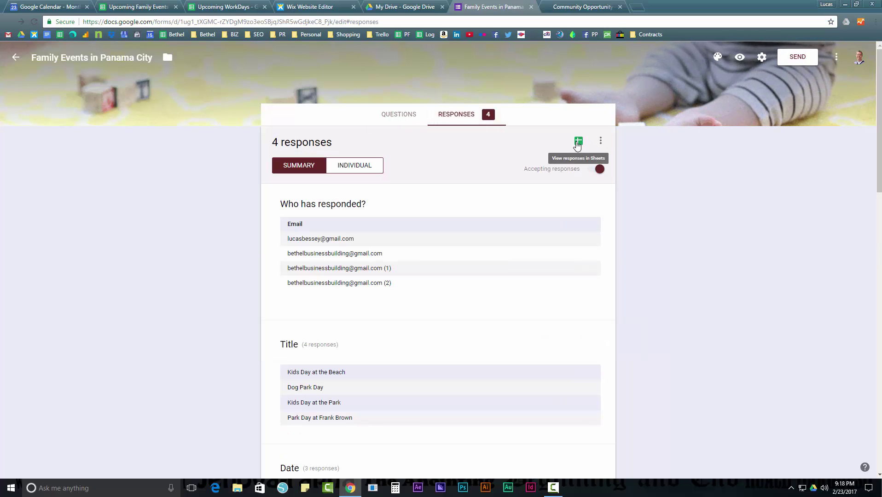
{"action": "left_click", "coordinate": [131, 7]}
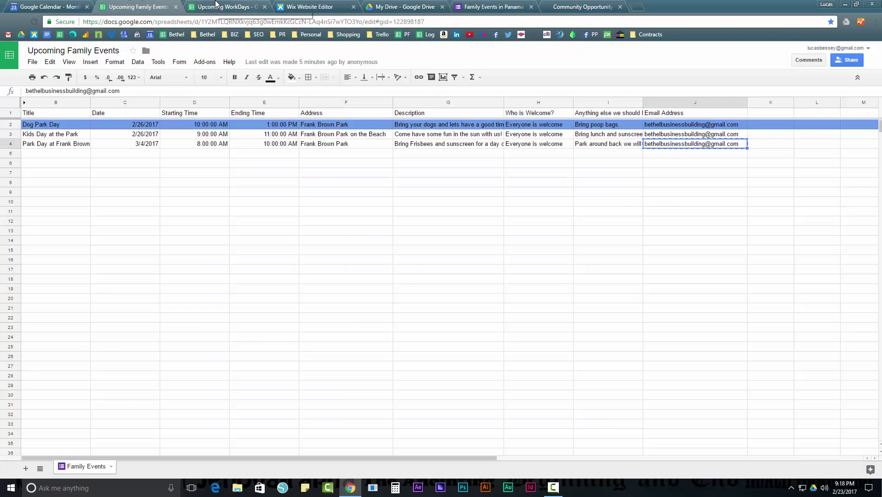
{"action": "left_click", "coordinate": [216, 3]}
{"action": "left_click", "coordinate": [183, 4]}
{"action": "left_click", "coordinate": [213, 5]}
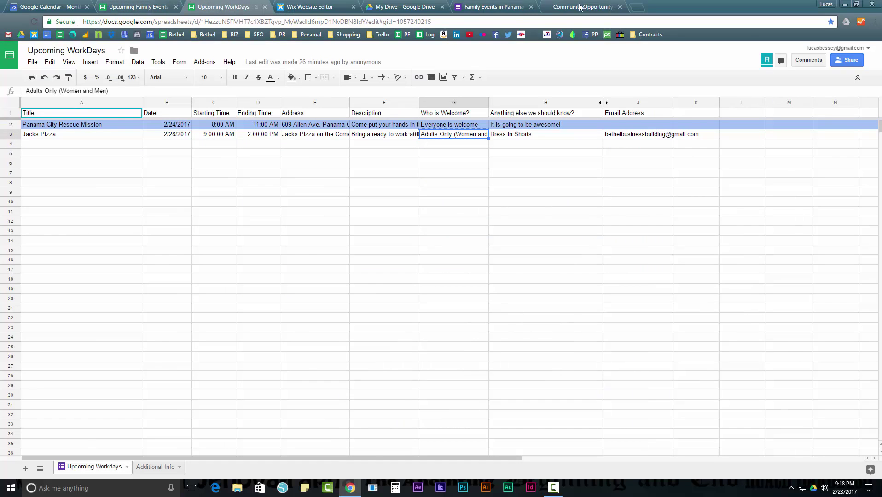
Step: Back on the form's Responses view, open the linked responses spreadsheet in Sheets
{"action": "left_click", "coordinate": [508, 7]}
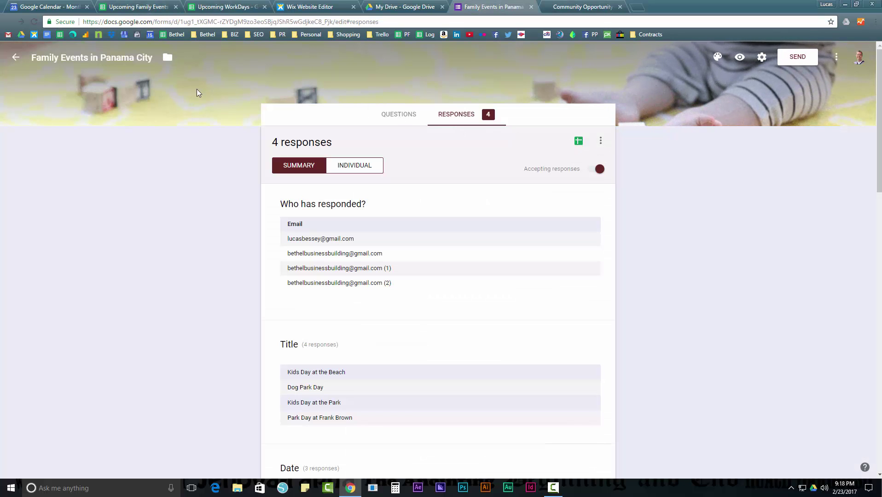
{"action": "left_click", "coordinate": [398, 114]}
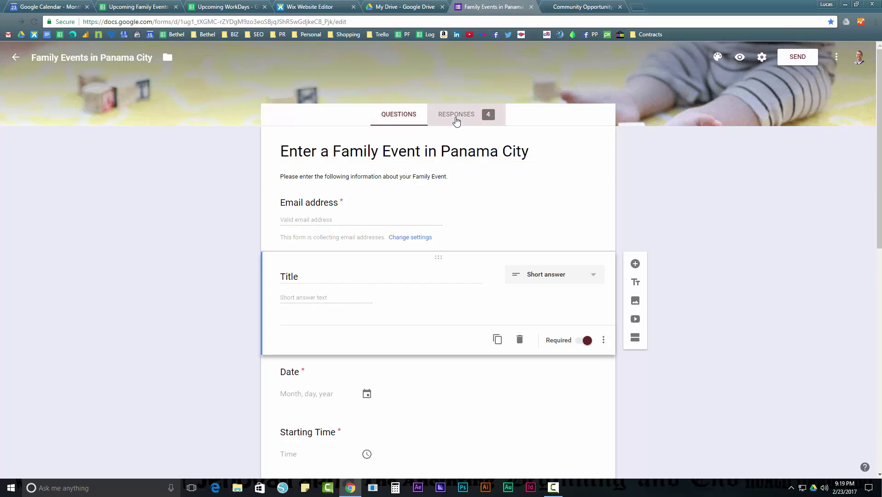
{"action": "left_click", "coordinate": [456, 121]}
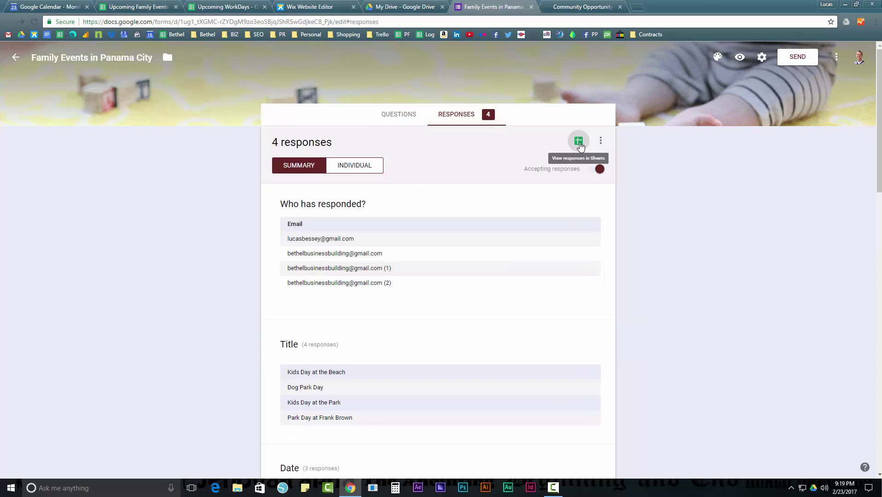
{"action": "left_click", "coordinate": [578, 142]}
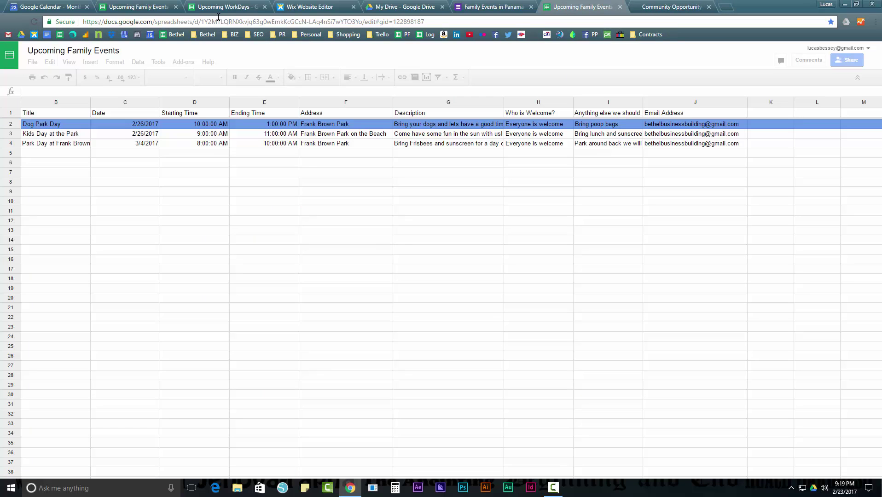
Step: Close the Upcoming WorkDays and duplicate Family Events tabs, and move the spreadsheet tab to second position
{"action": "middle_click", "coordinate": [243, 8]}
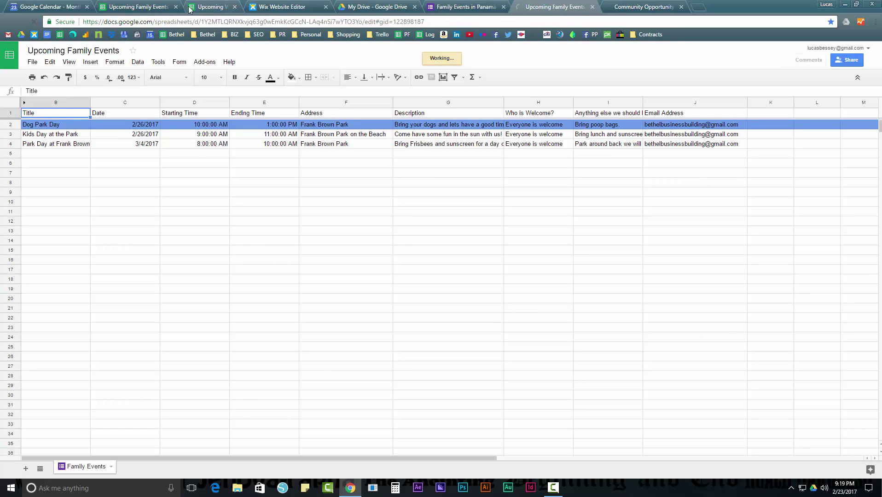
{"action": "left_click", "coordinate": [176, 7]}
{"action": "left_click_drag", "start_coordinate": [398, 7], "coordinate": [138, 6]}
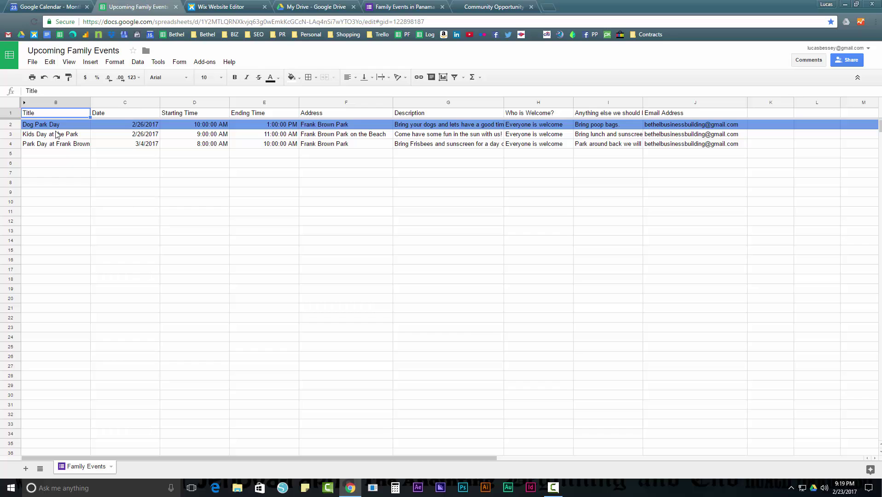
Step: Fill the Park Day at Frank Brown row (row 4) with light blue
{"action": "left_click", "coordinate": [10, 144]}
{"action": "left_click", "coordinate": [293, 78]}
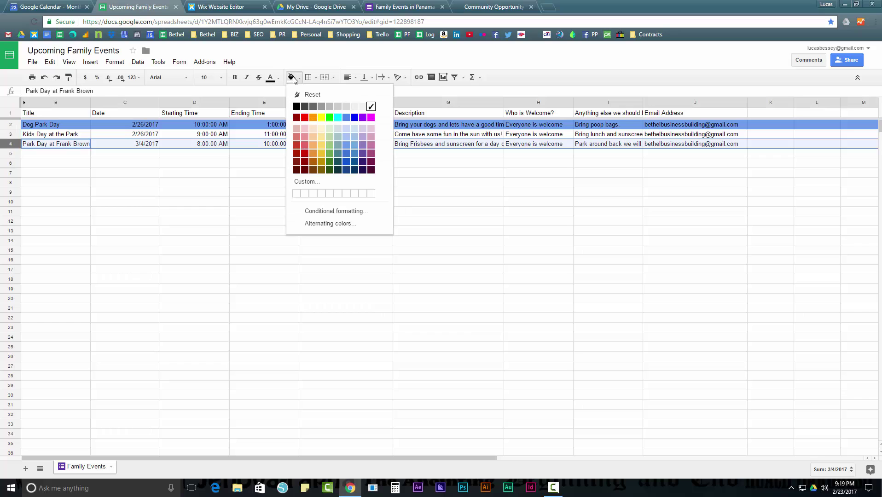
{"action": "left_click", "coordinate": [347, 137]}
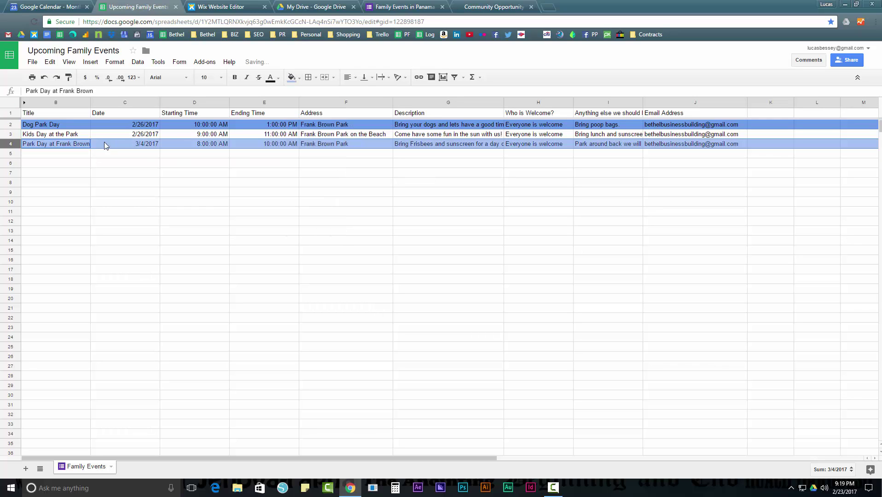
{"action": "left_click", "coordinate": [44, 155]}
Step: Apply the same light blue fill to the Kids Day at the Park row (row 3)
{"action": "left_click", "coordinate": [32, 134]}
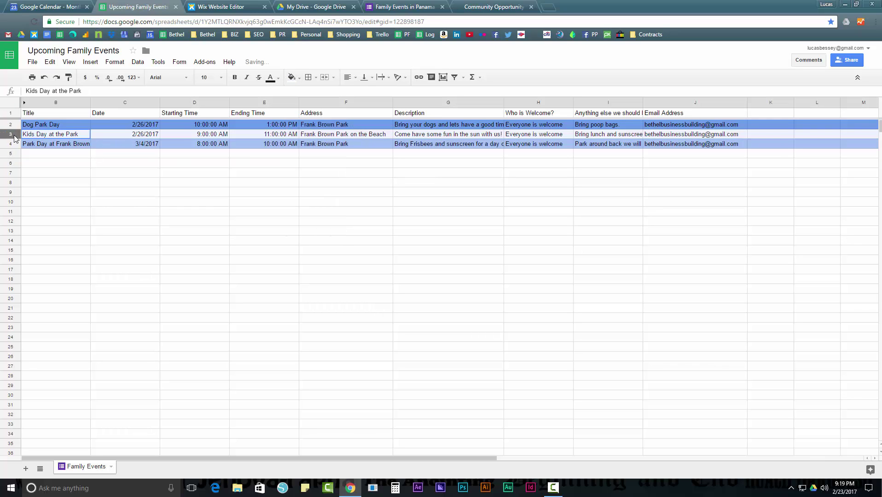
{"action": "left_click", "coordinate": [291, 77]}
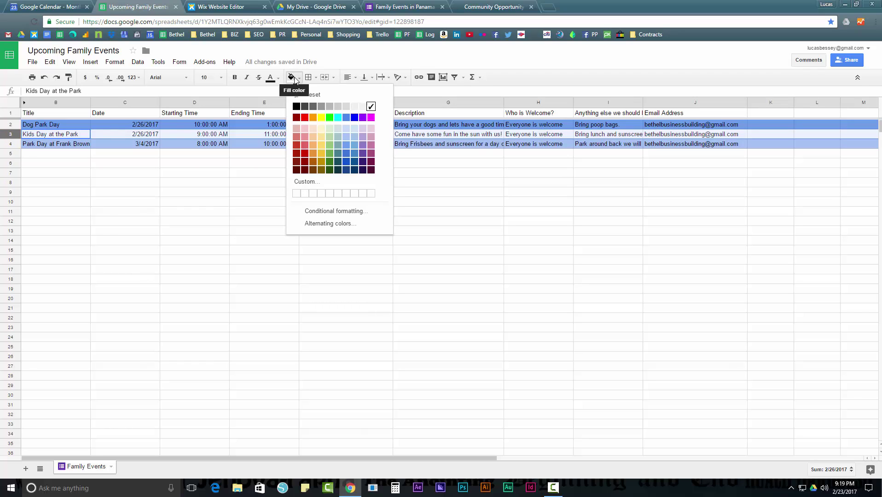
{"action": "left_click", "coordinate": [346, 137]}
{"action": "left_click", "coordinate": [111, 154]}
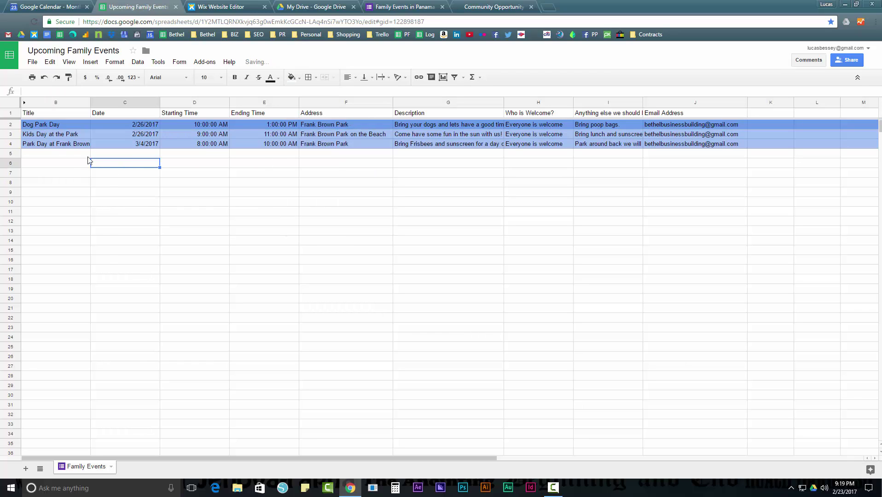
{"action": "left_click", "coordinate": [51, 157]}
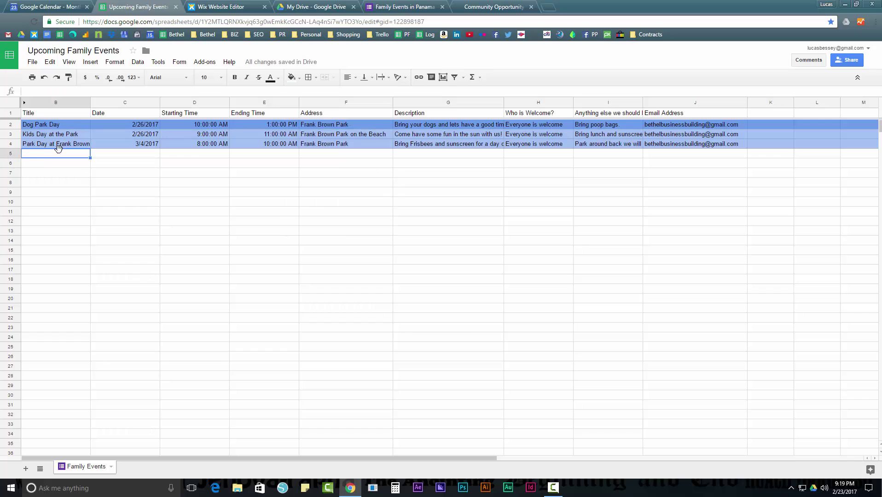
{"action": "left_click", "coordinate": [37, 166]}
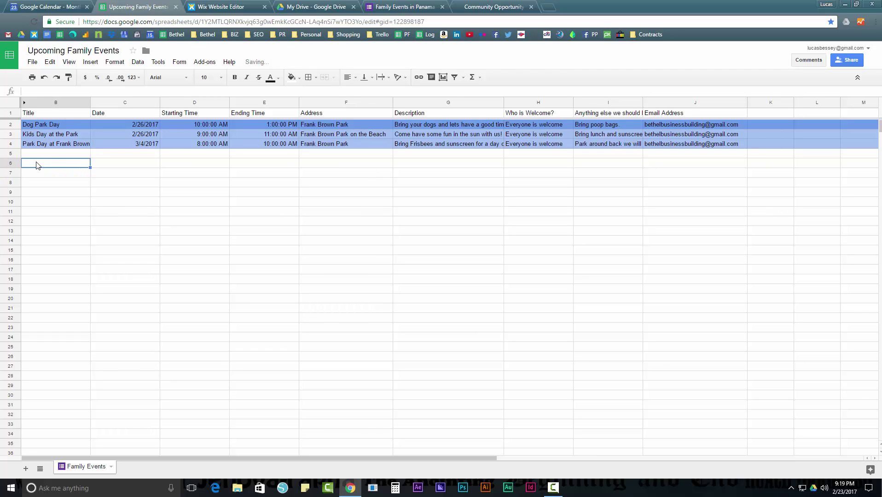
{"action": "left_click", "coordinate": [41, 156]}
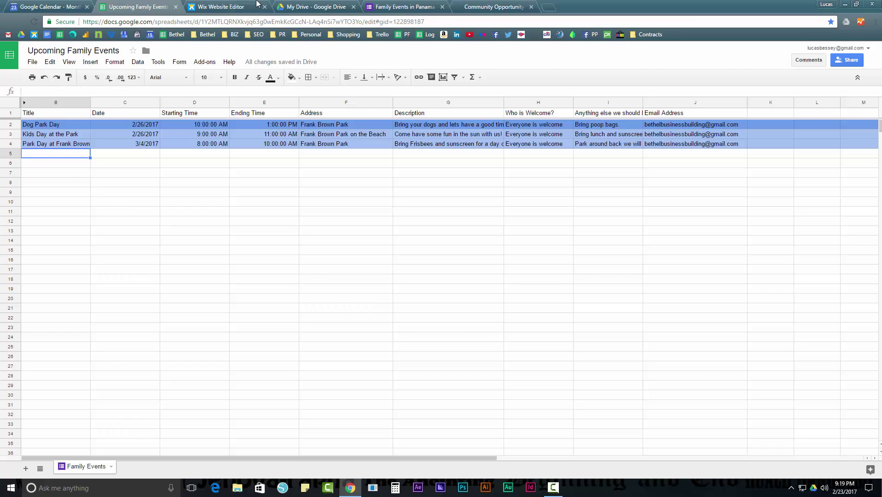
Step: Glance at the Google Calendar tab and return to the Upcoming Family Events sheet
{"action": "left_click", "coordinate": [59, 6]}
{"action": "left_click", "coordinate": [125, 6]}
{"action": "left_click", "coordinate": [61, 5]}
{"action": "left_click", "coordinate": [119, 6]}
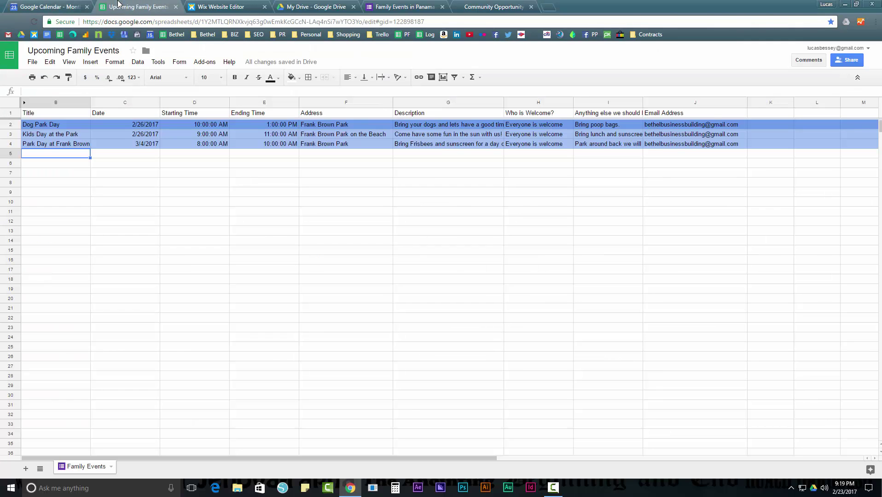
{"action": "left_click", "coordinate": [47, 6]}
{"action": "left_click", "coordinate": [124, 7]}
Step: Check the live site's Family Events and Work Days calendar pages, then return to the Wix editor
{"action": "left_click", "coordinate": [50, 5]}
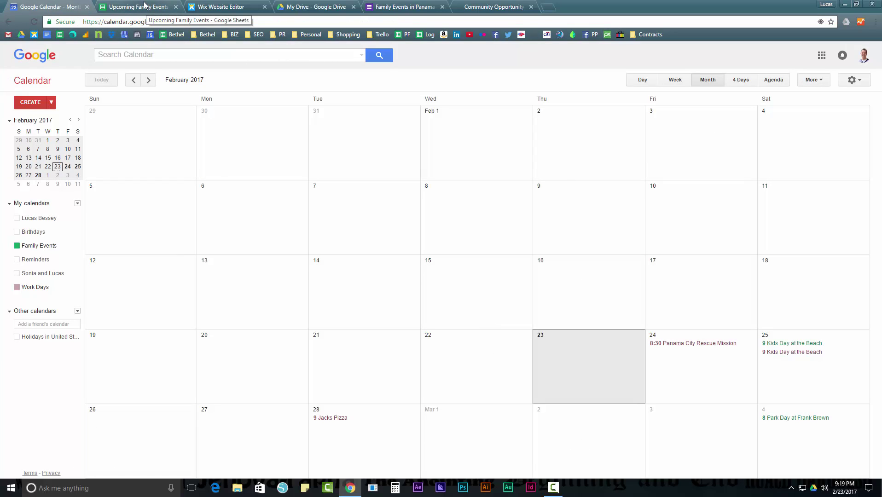
{"action": "left_click", "coordinate": [493, 6]}
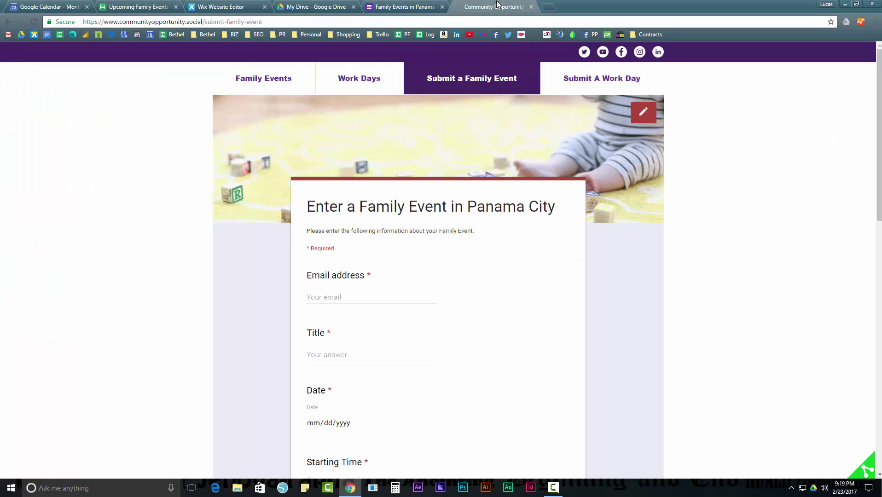
{"action": "left_click", "coordinate": [287, 79]}
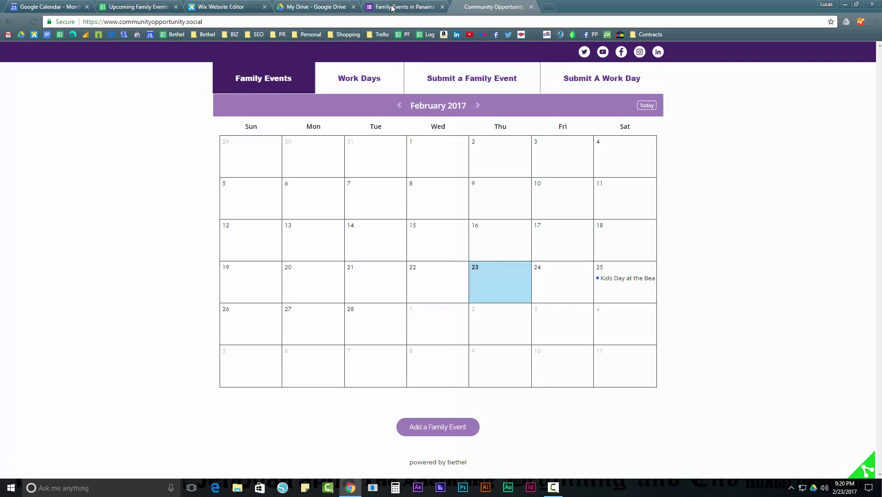
{"action": "left_click", "coordinate": [350, 85]}
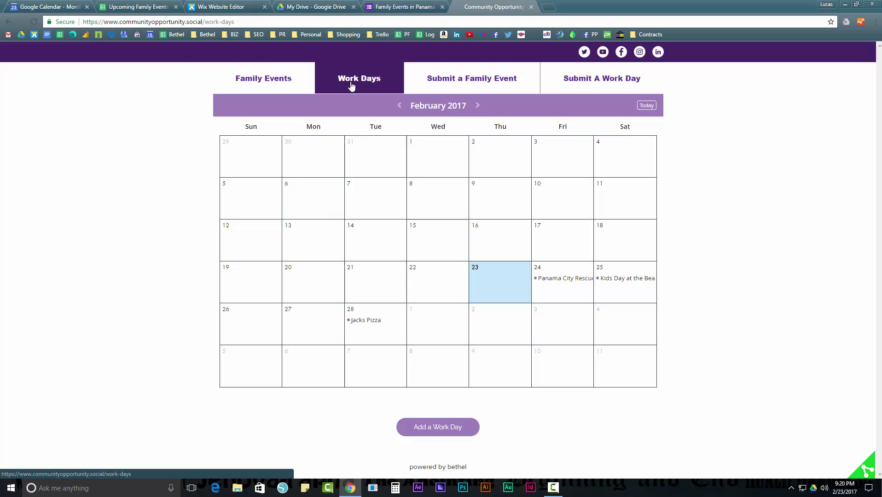
{"action": "left_click", "coordinate": [235, 5]}
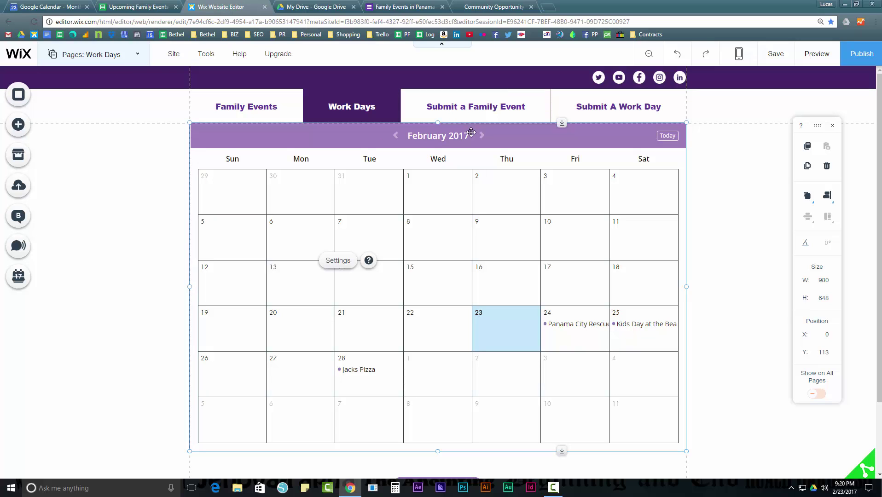
Step: Switch the editor to the mobile layout and preview the site as a phone
{"action": "left_click", "coordinate": [738, 54]}
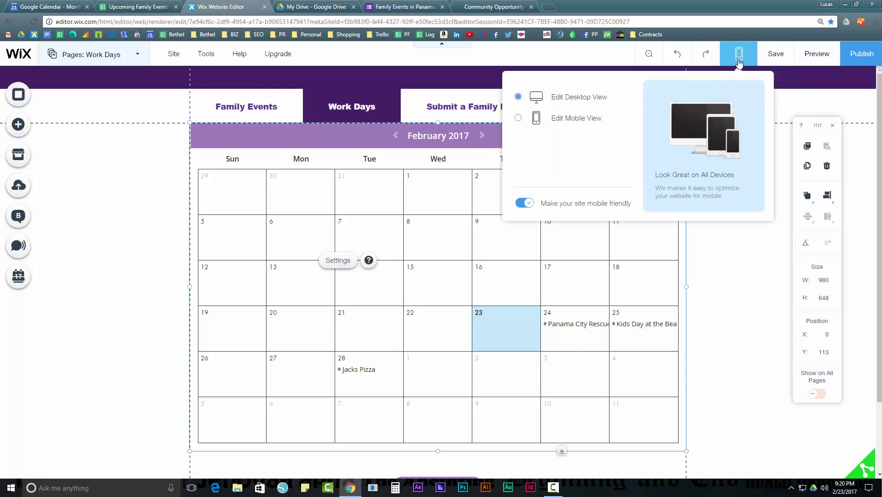
{"action": "left_click", "coordinate": [554, 120]}
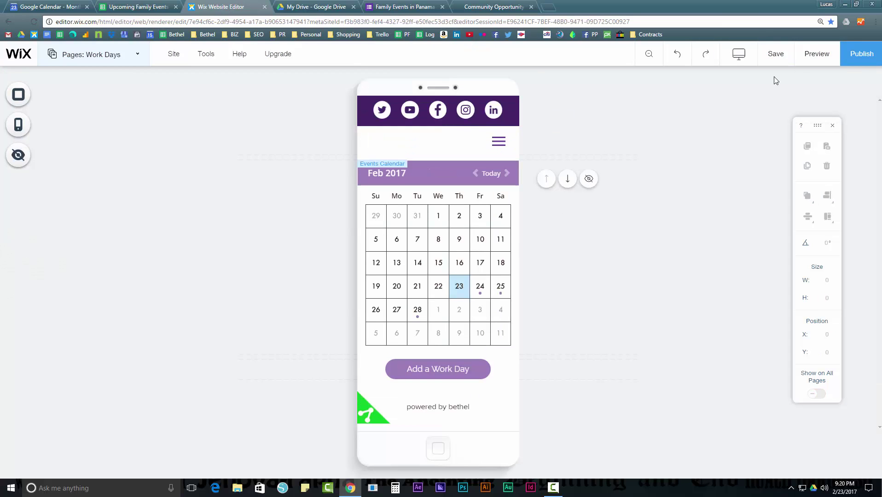
{"action": "left_click", "coordinate": [818, 53]}
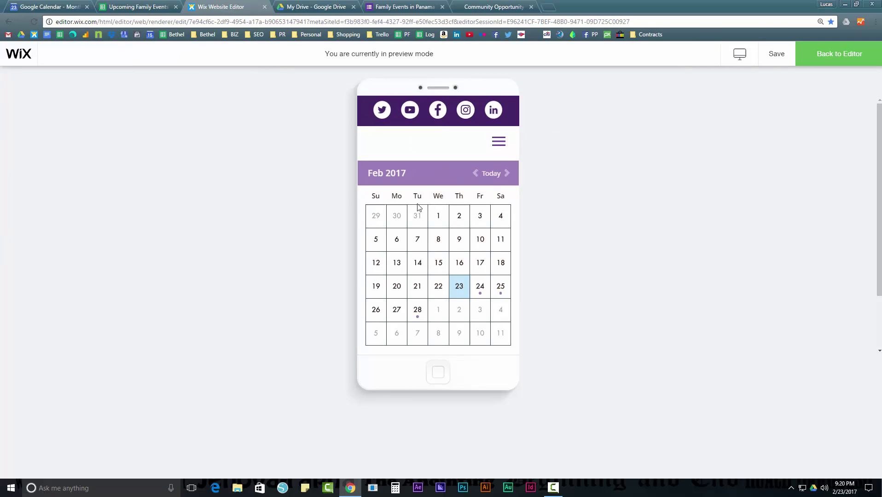
{"action": "scroll", "coordinate": [329, 206], "scroll_direction": "down", "scroll_amount": 2}
{"action": "scroll", "coordinate": [329, 207], "scroll_direction": "up", "scroll_amount": 2}
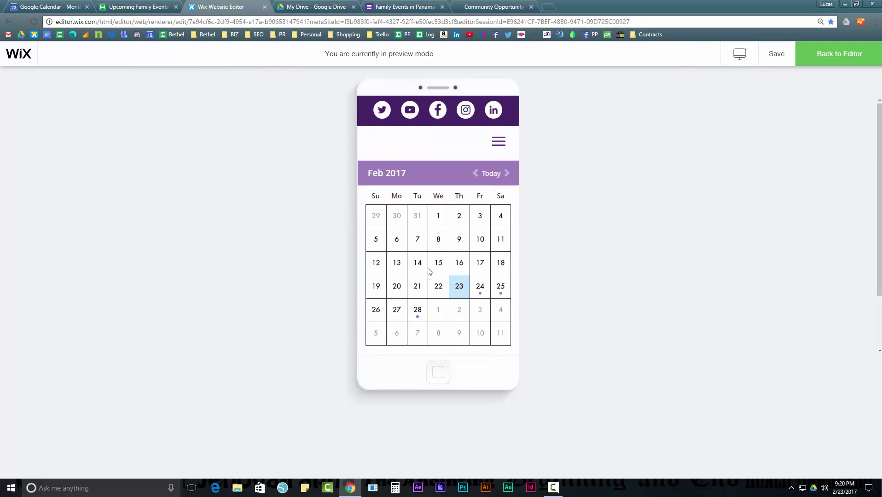
Step: View the February 24 Panama City Rescue Mission and February 28 Jacks Pizza event details
{"action": "left_click", "coordinate": [479, 290]}
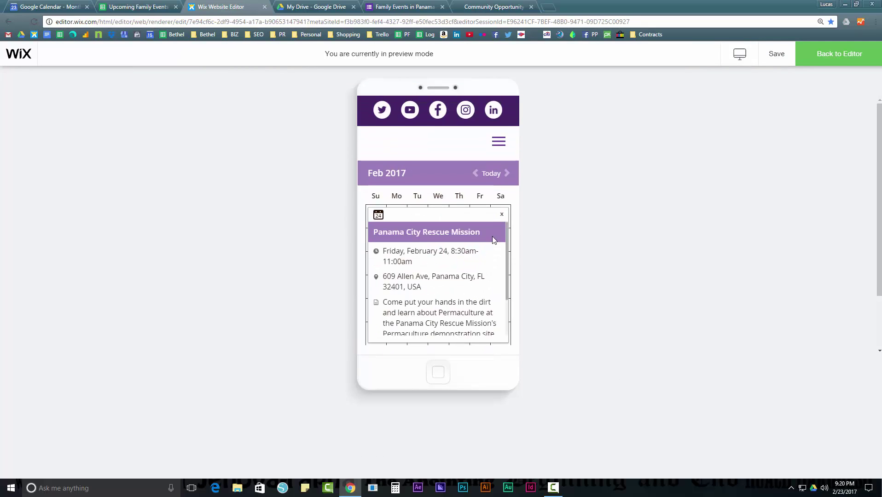
{"action": "left_click", "coordinate": [501, 216]}
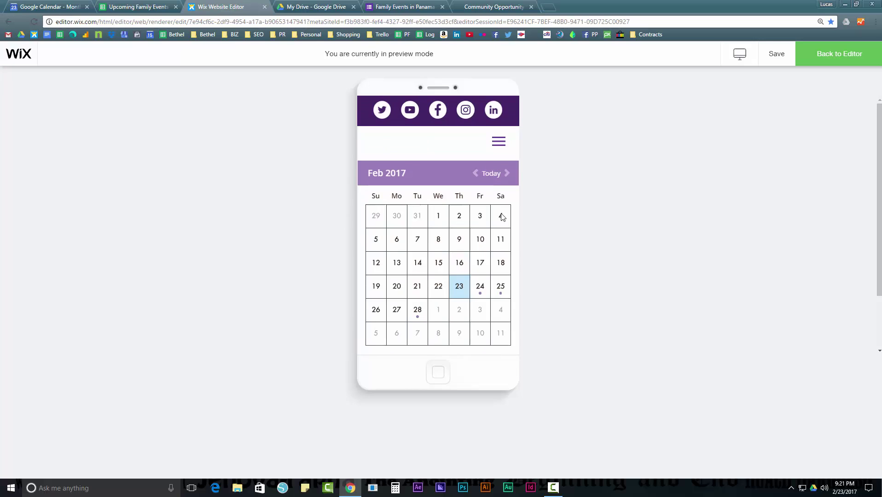
{"action": "left_click", "coordinate": [418, 312]}
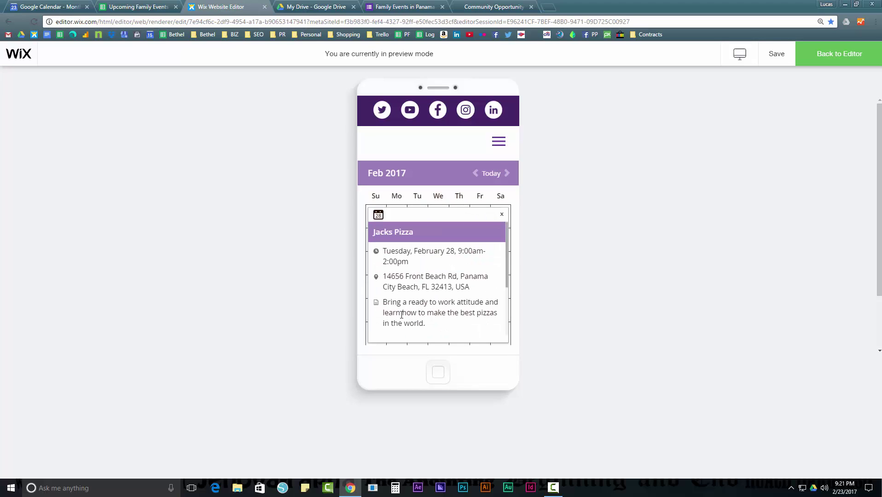
{"action": "left_click", "coordinate": [501, 217]}
Step: On the mobile Family Events page, advance to March 2017 and view the March 4 Park Day details
{"action": "left_click", "coordinate": [499, 141]}
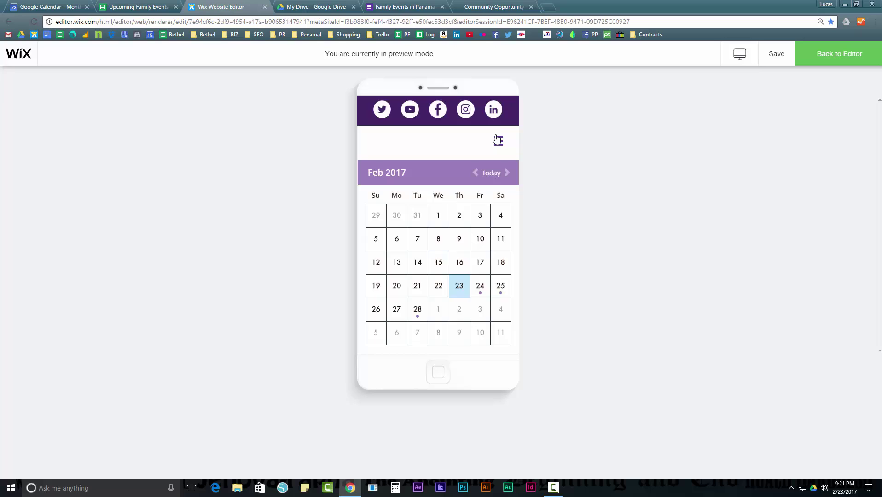
{"action": "left_click", "coordinate": [446, 165]}
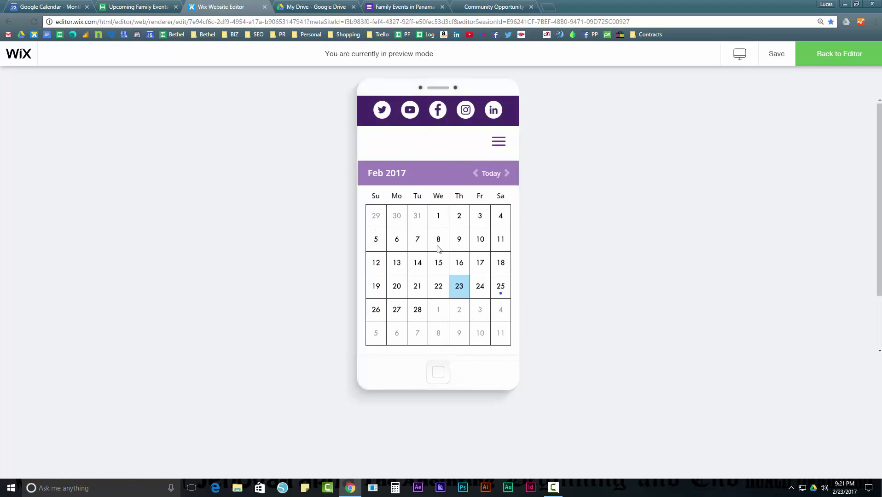
{"action": "left_click", "coordinate": [506, 174]}
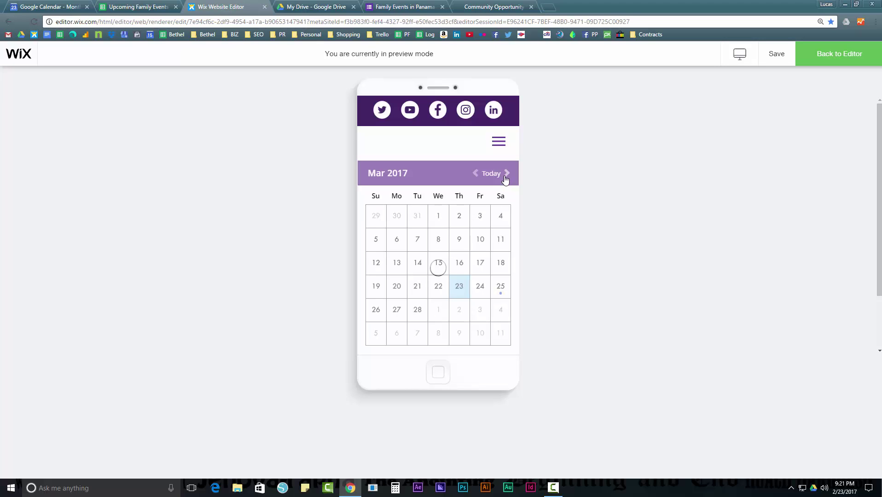
{"action": "left_click", "coordinate": [501, 218]}
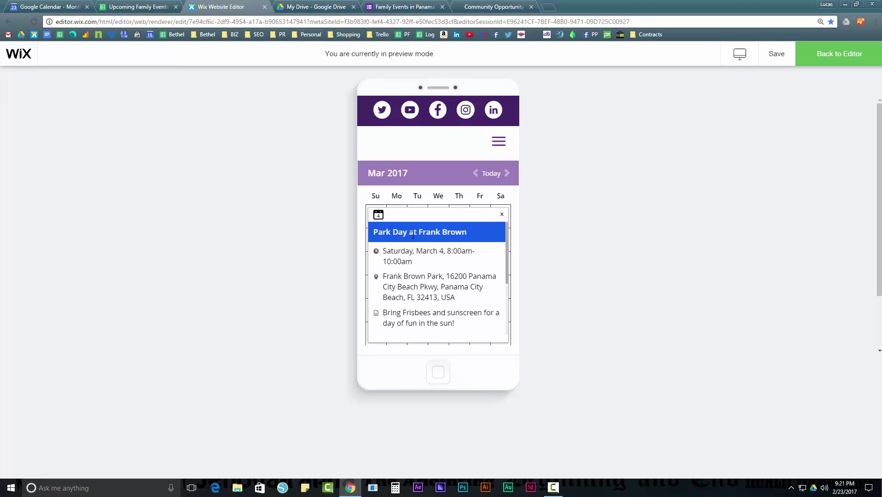
{"action": "scroll", "coordinate": [437, 267], "scroll_direction": "down", "scroll_amount": 5}
{"action": "scroll", "coordinate": [450, 261], "scroll_direction": "up", "scroll_amount": 5}
{"action": "left_click", "coordinate": [502, 216]}
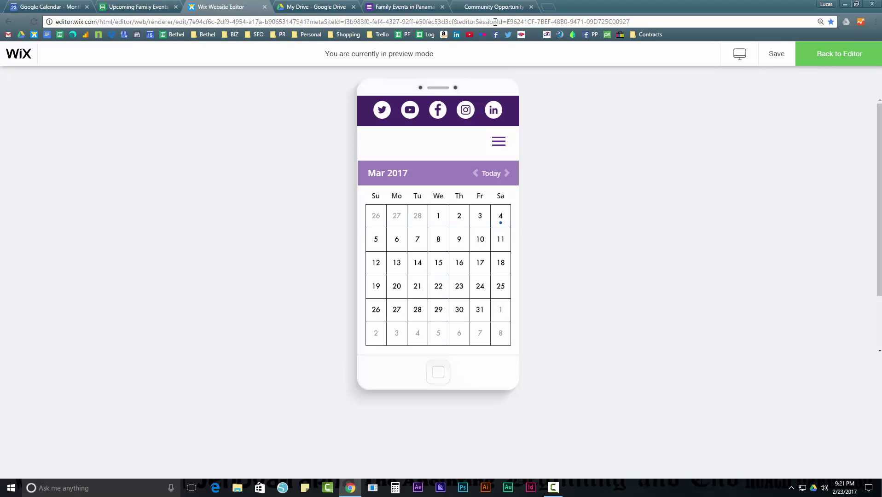
Step: On the live site, move the Family Events calendar to March 2017 and view Park Day at Frank Brown
{"action": "left_click", "coordinate": [493, 7]}
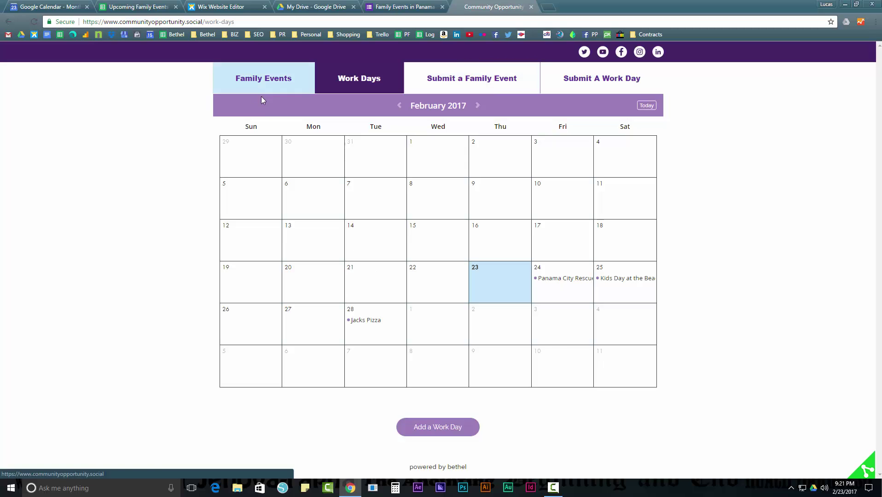
{"action": "left_click", "coordinate": [268, 76]}
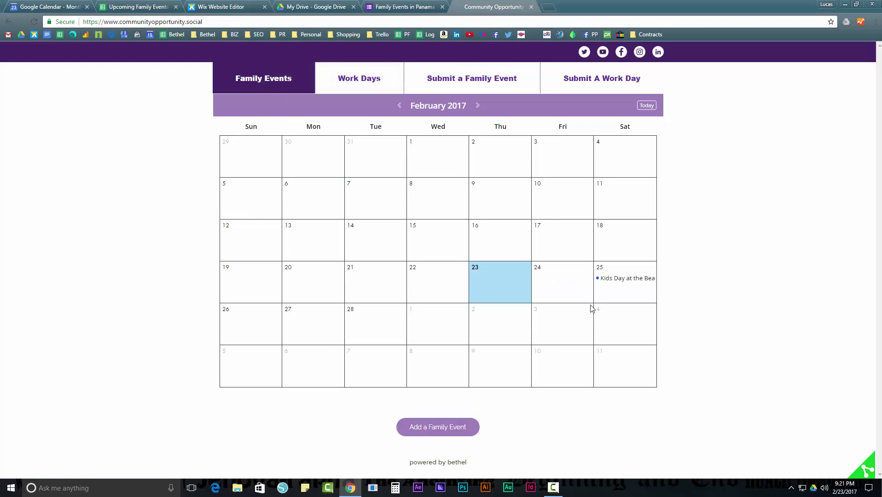
{"action": "left_click", "coordinate": [477, 105]}
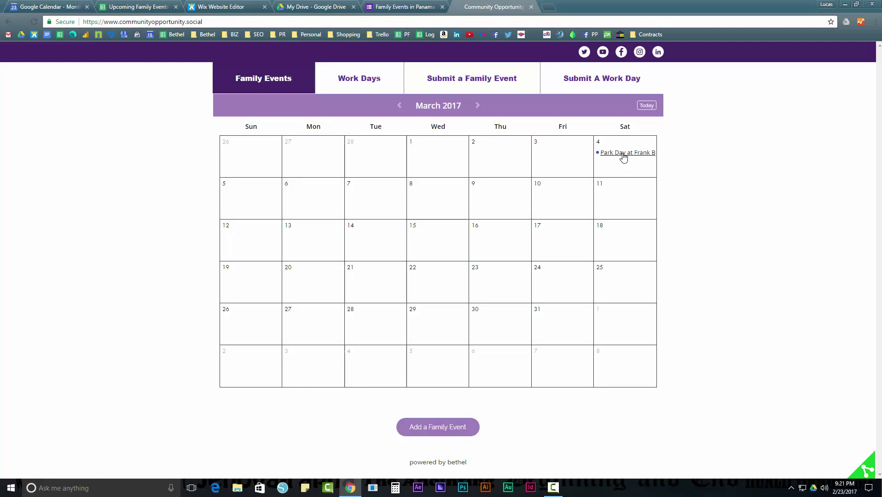
{"action": "left_click", "coordinate": [623, 154]}
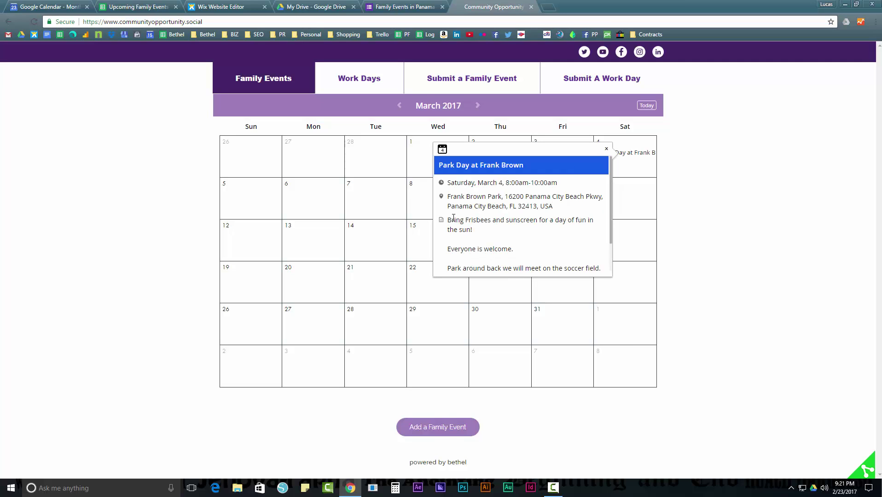
{"action": "left_click", "coordinate": [607, 150]}
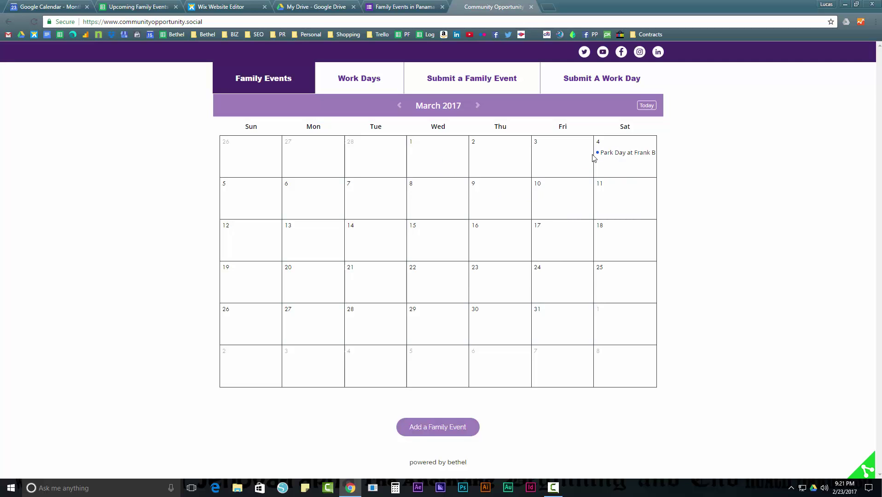
Step: Return to the Wix editor and switch it back to the desktop layout
{"action": "left_click", "coordinate": [219, 6]}
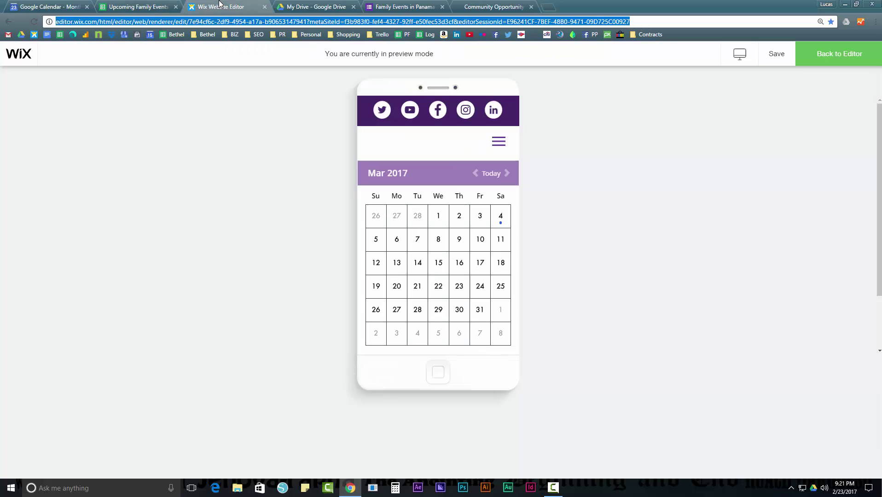
{"action": "left_click", "coordinate": [740, 53]}
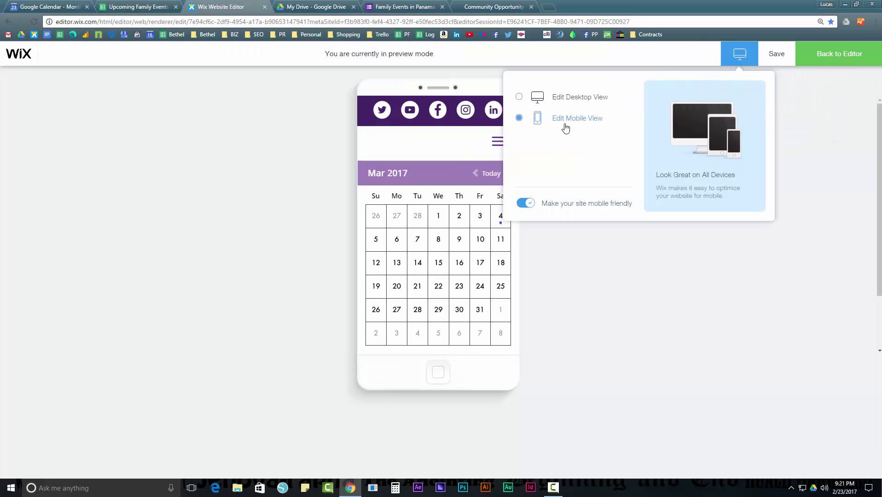
{"action": "left_click", "coordinate": [569, 99]}
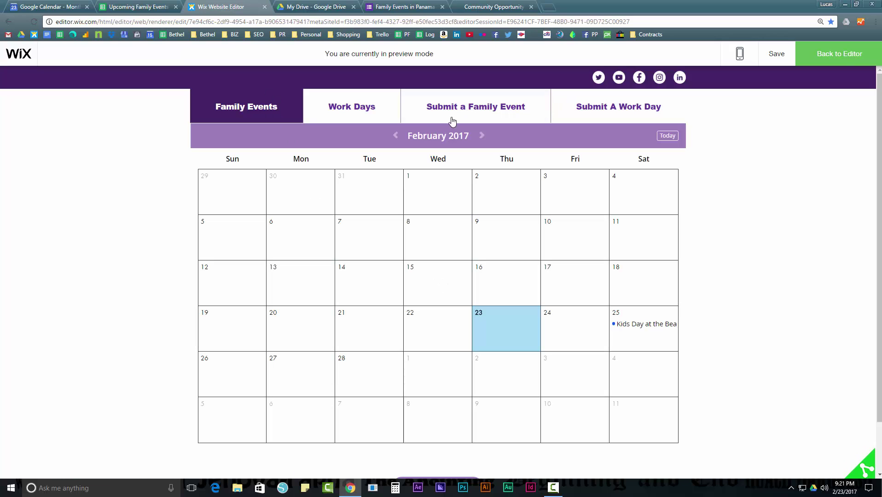
Step: Preview the Submit a Family Event page, then select its embedded form back in the editor
{"action": "left_click", "coordinate": [485, 113]}
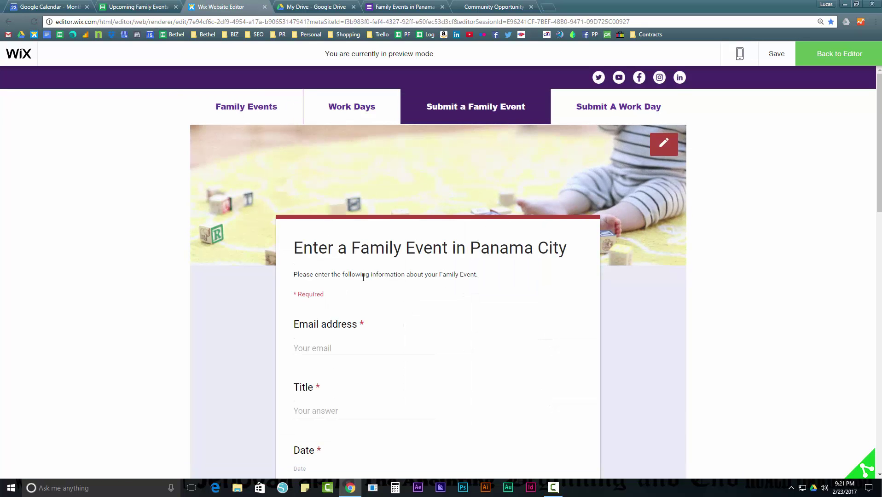
{"action": "left_click", "coordinate": [839, 56]}
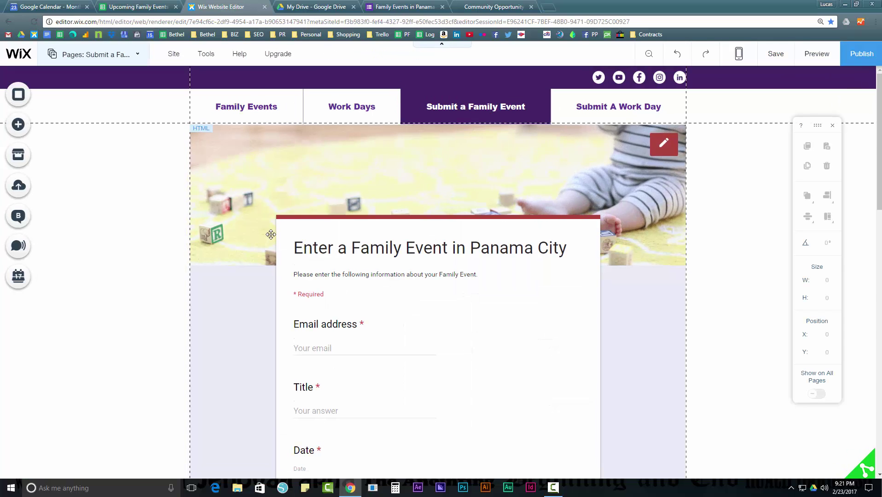
{"action": "left_click", "coordinate": [262, 227]}
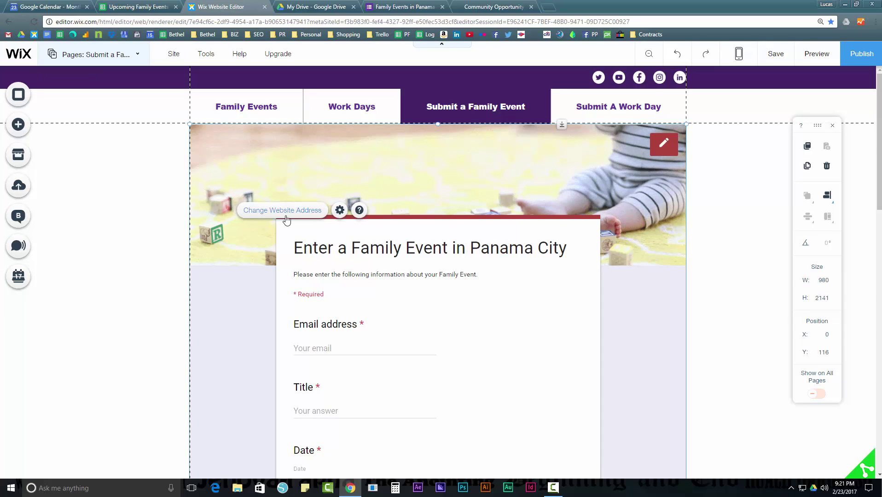
{"action": "left_click", "coordinate": [409, 9]}
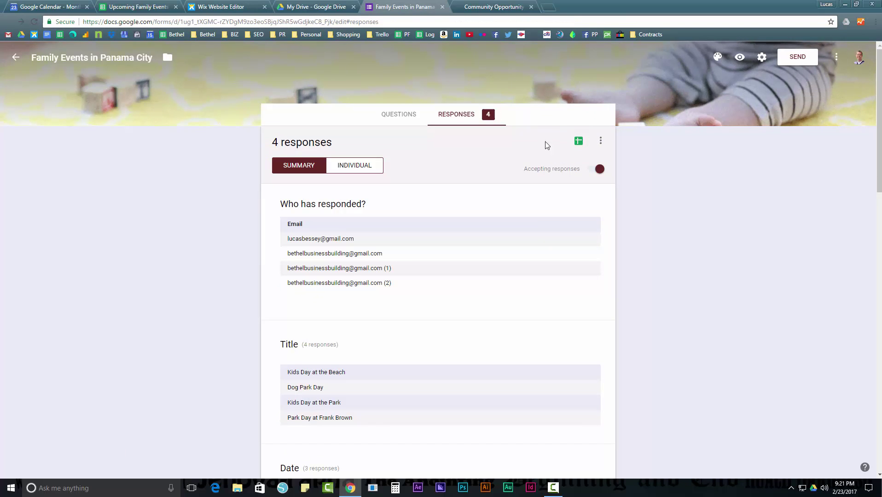
Step: Switch to the form's questions and generate a shortened share link in the SEND dialog
{"action": "left_click", "coordinate": [600, 141]}
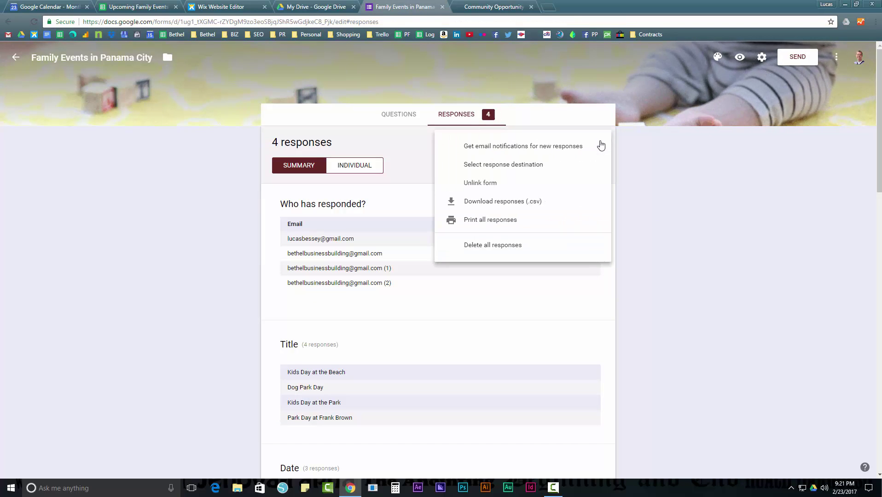
{"action": "left_click", "coordinate": [649, 152]}
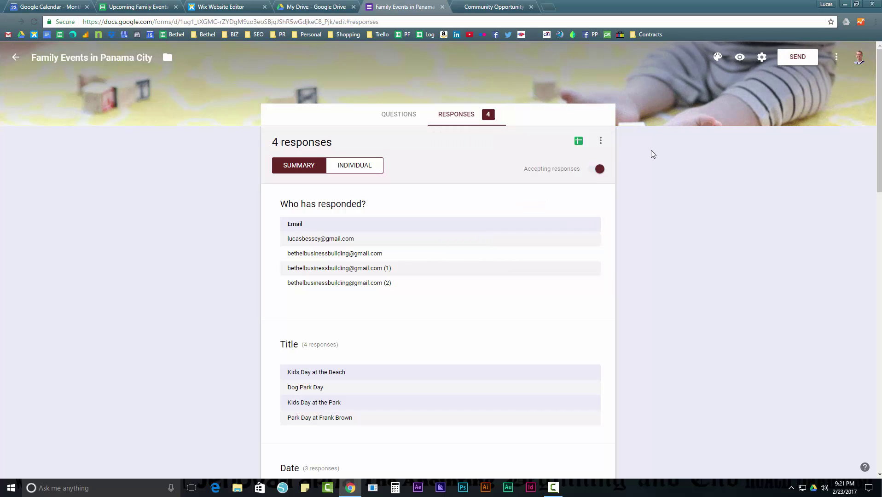
{"action": "left_click", "coordinate": [407, 121]}
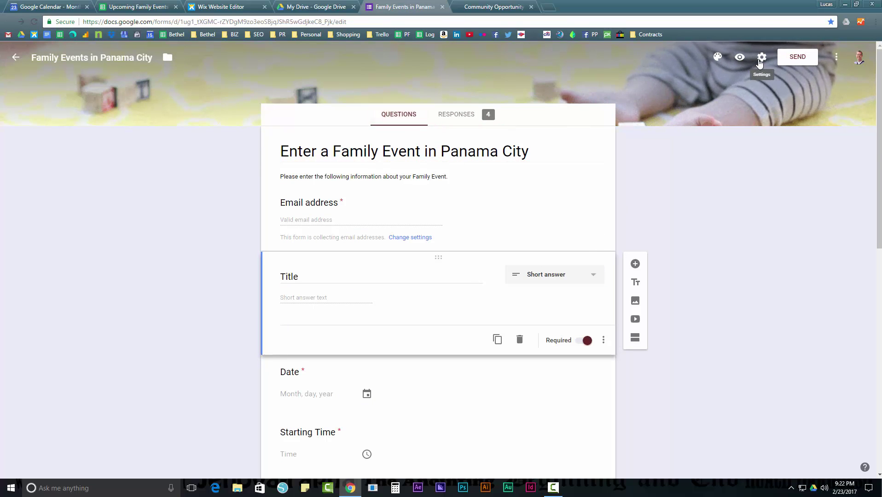
{"action": "left_click", "coordinate": [796, 59]}
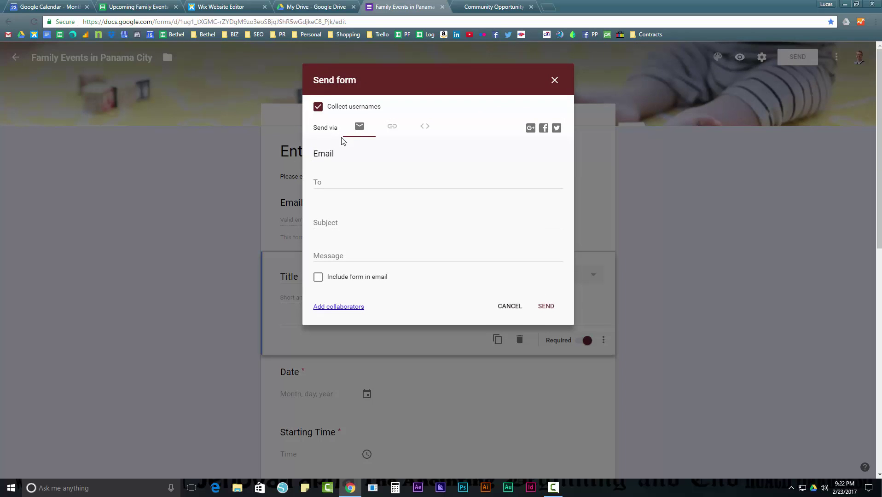
{"action": "left_click", "coordinate": [393, 129]}
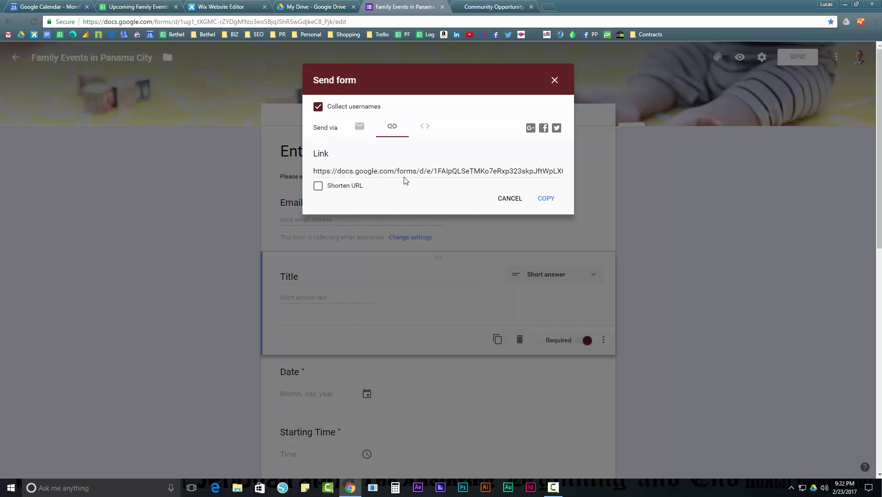
{"action": "left_click", "coordinate": [318, 186]}
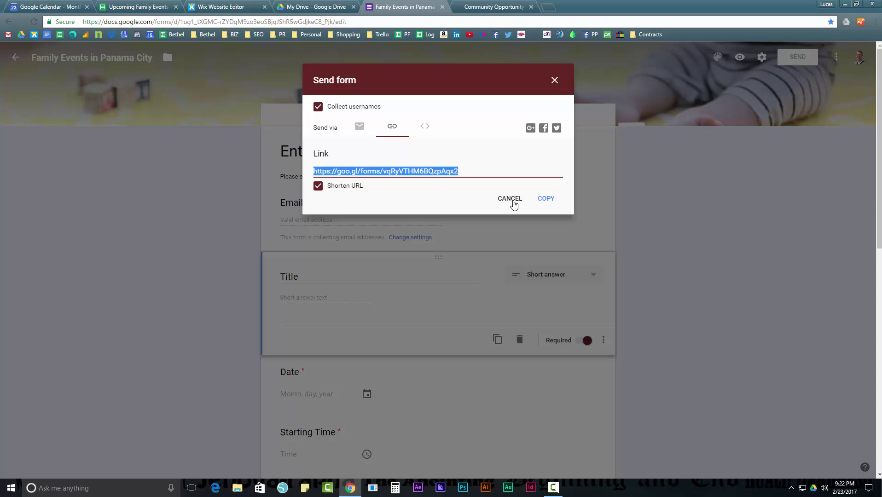
{"action": "left_click", "coordinate": [514, 203]}
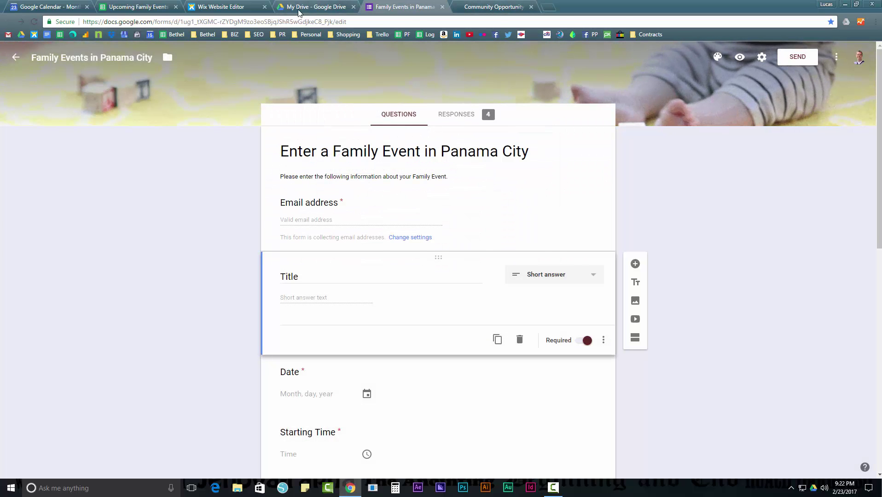
Step: Confirm the embedded form's HTML settings use the goo.gl link, then scroll through the form
{"action": "left_click", "coordinate": [221, 6]}
{"action": "left_click", "coordinate": [280, 210]}
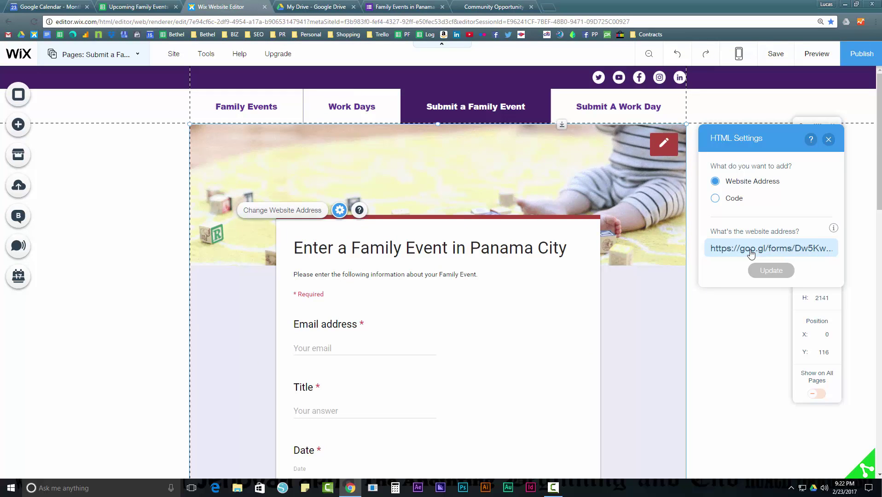
{"action": "left_click", "coordinate": [828, 139]}
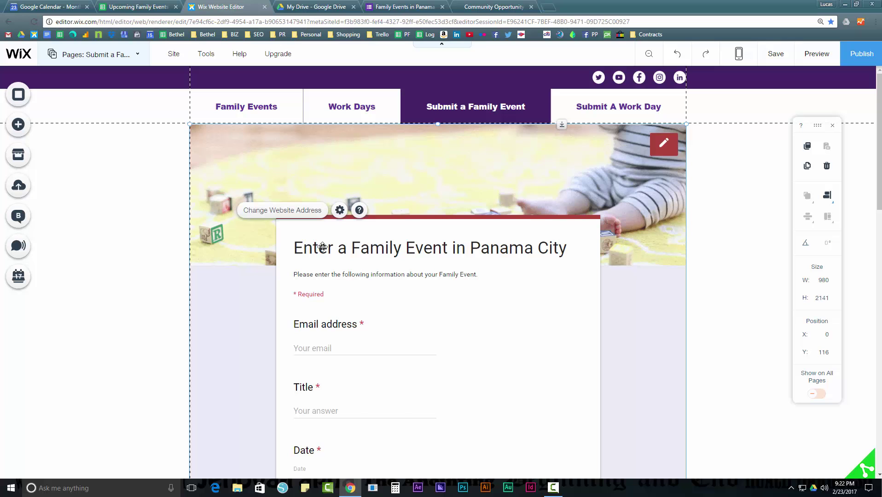
{"action": "scroll", "coordinate": [679, 343], "scroll_direction": "down", "scroll_amount": 15}
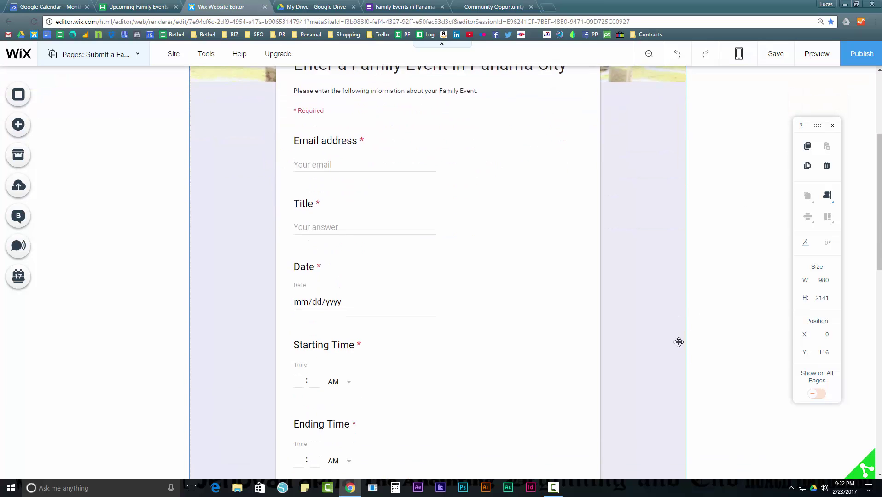
{"action": "scroll", "coordinate": [679, 346], "scroll_direction": "up", "scroll_amount": 10}
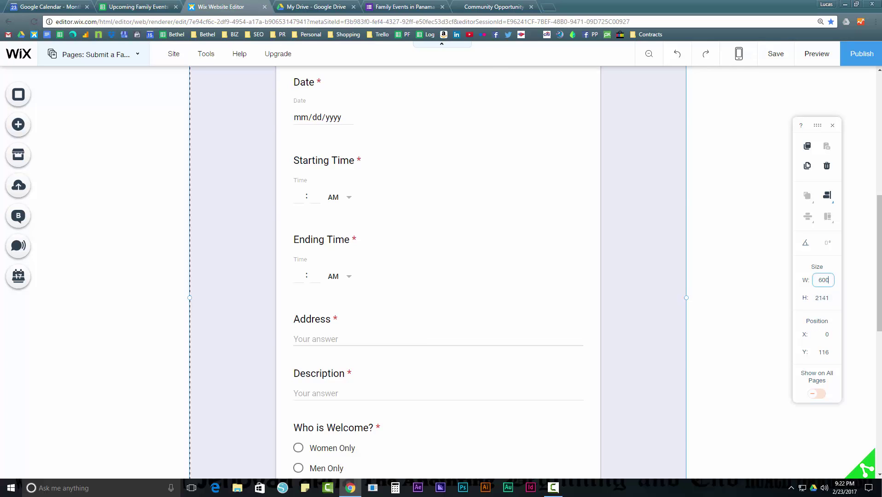
Step: Apply a 600 width to the form element, then set it back to 980
{"action": "key", "text": "Return"}
{"action": "scroll", "coordinate": [274, 94], "scroll_direction": "up", "scroll_amount": 5}
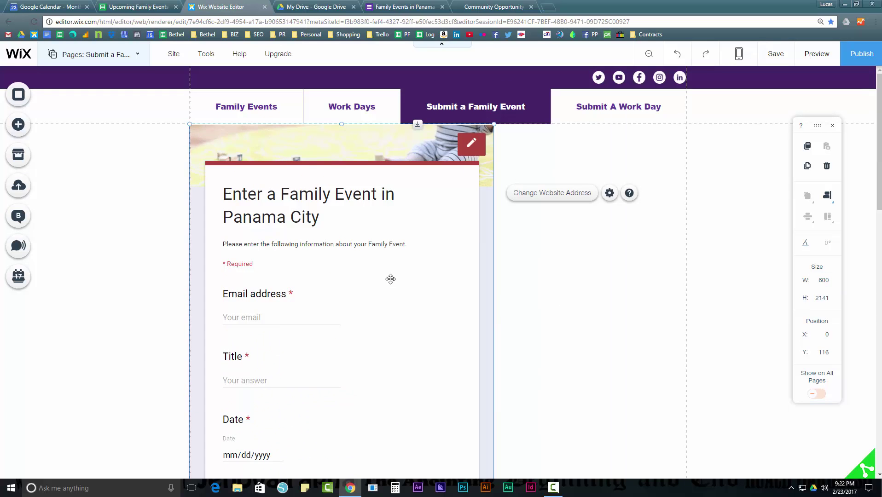
{"action": "left_click", "coordinate": [831, 284]}
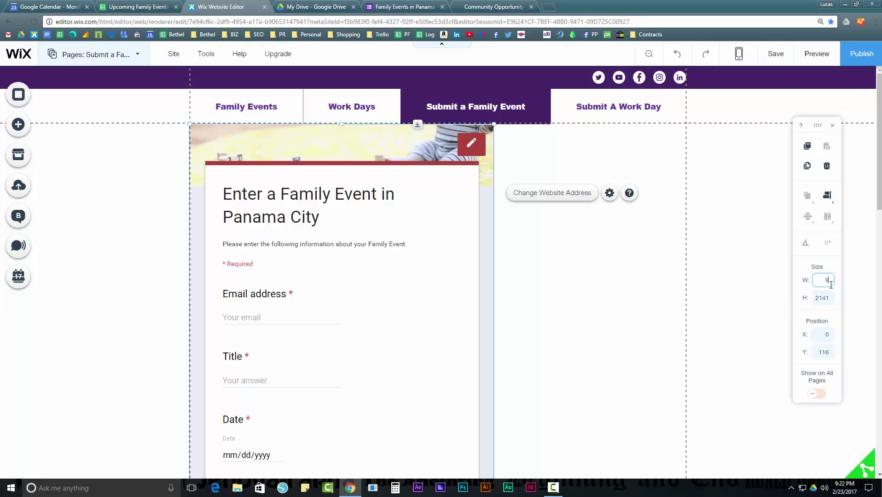
{"action": "type", "text": "980"}
{"action": "key", "text": "Return"}
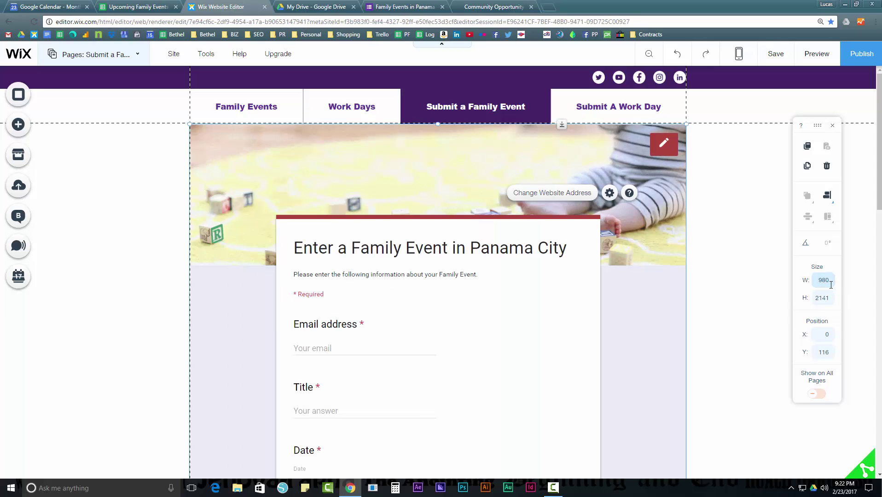
{"action": "left_click", "coordinate": [827, 195]}
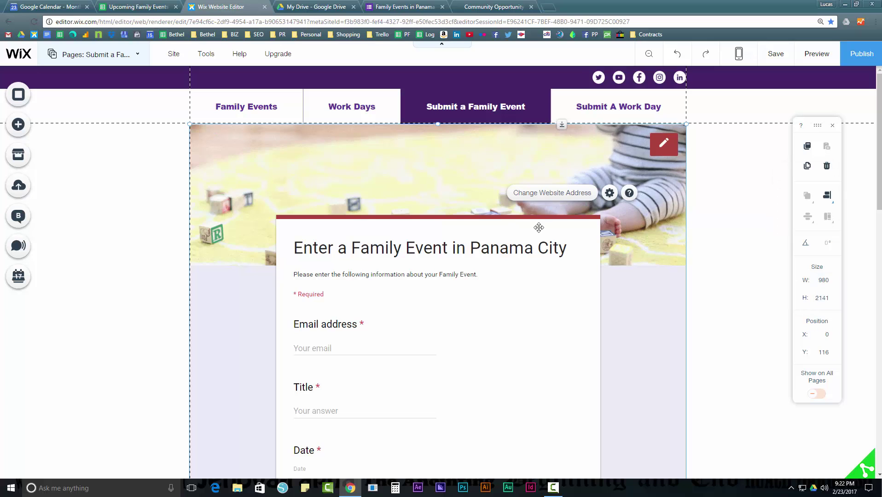
Step: Drag the form's bottom handle to resize its height to 1451 pixels
{"action": "scroll", "coordinate": [309, 244], "scroll_direction": "down", "scroll_amount": 17}
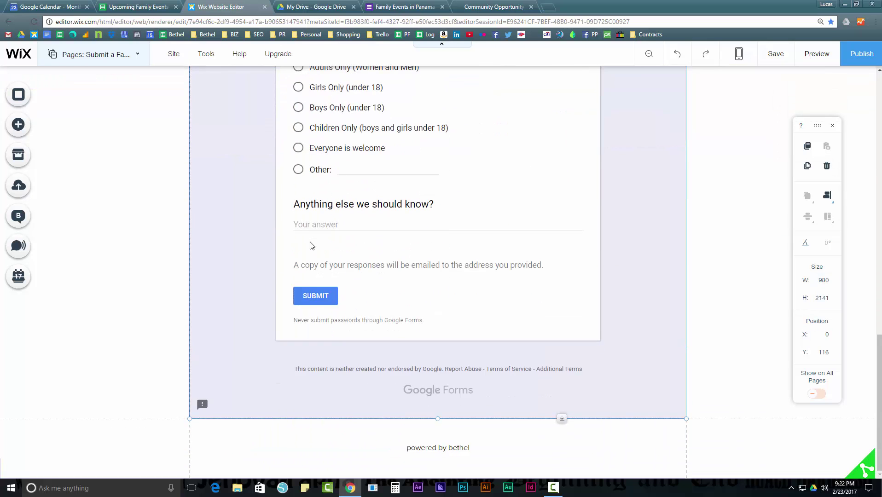
{"action": "scroll", "coordinate": [310, 244], "scroll_direction": "up", "scroll_amount": 4}
{"action": "scroll", "coordinate": [310, 245], "scroll_direction": "down", "scroll_amount": 5}
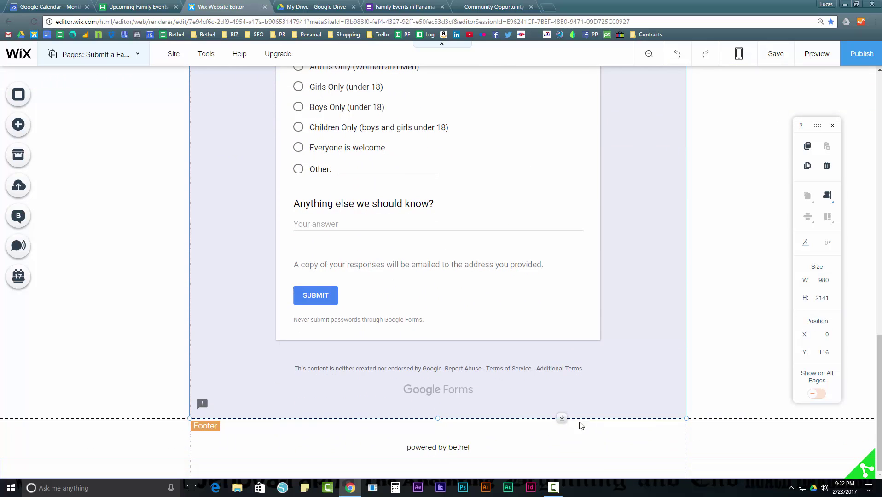
{"action": "left_click_drag", "start_coordinate": [565, 398], "coordinate": [566, 239]}
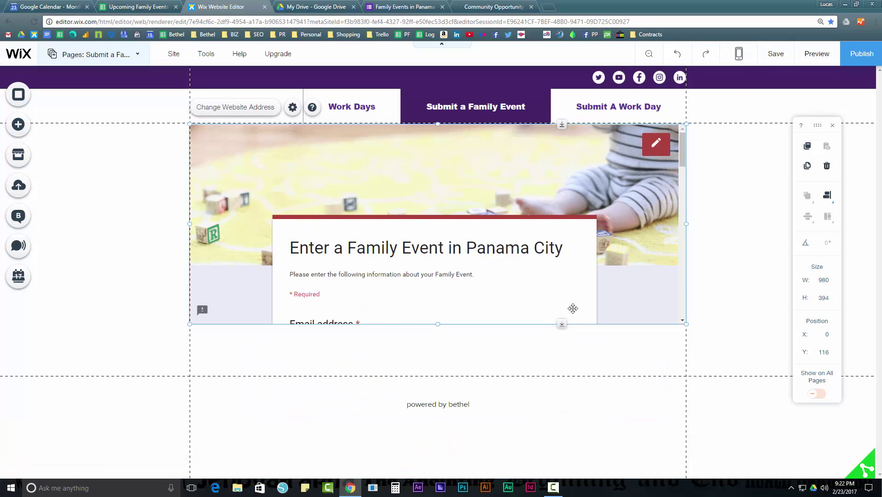
{"action": "left_click_drag", "start_coordinate": [561, 323], "coordinate": [577, 483]}
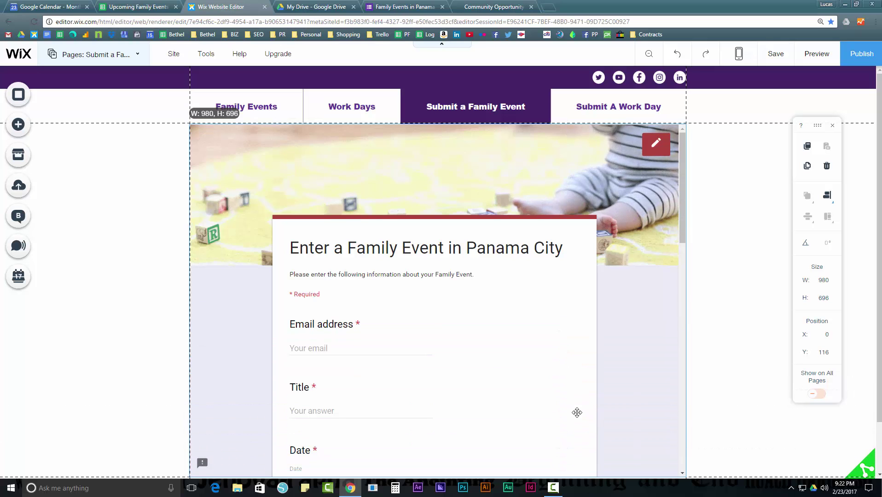
{"action": "scroll", "coordinate": [577, 413], "scroll_direction": "down", "scroll_amount": 1}
{"action": "left_click_drag", "start_coordinate": [560, 421], "coordinate": [561, 420]}
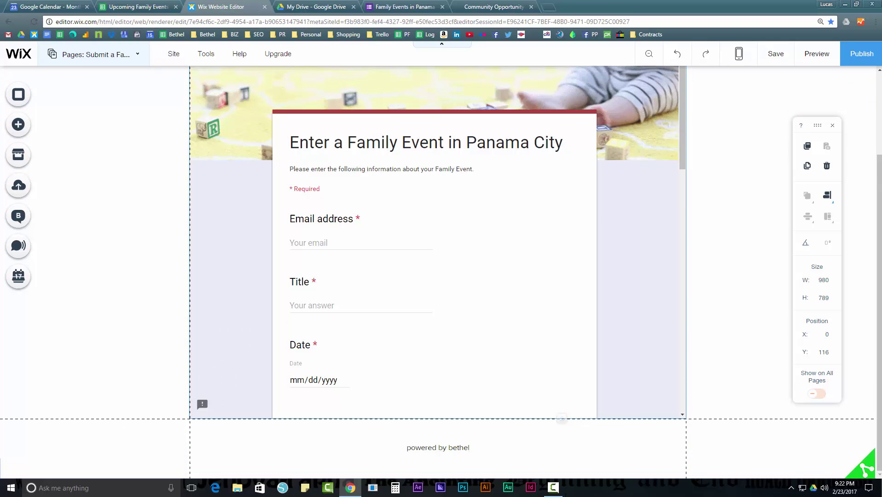
{"action": "left_click_drag", "start_coordinate": [563, 459], "coordinate": [569, 493]}
{"action": "left_click_drag", "start_coordinate": [569, 416], "coordinate": [577, 437]}
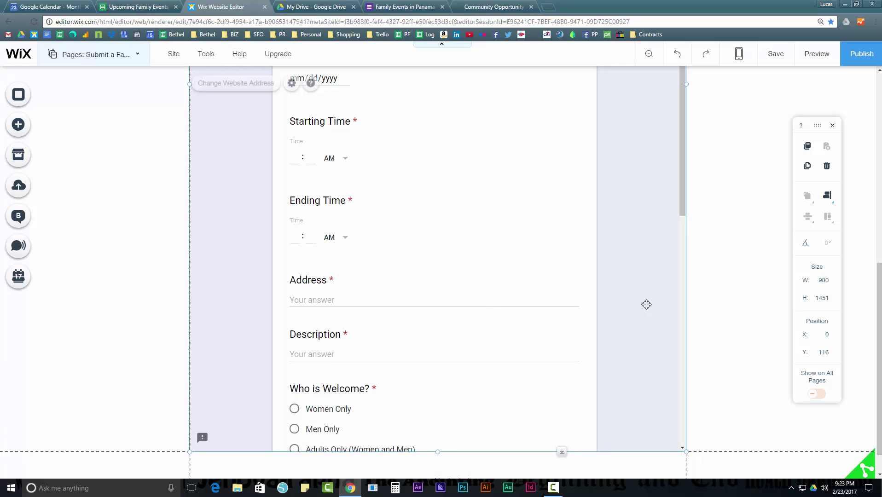
{"action": "scroll", "coordinate": [646, 304], "scroll_direction": "up", "scroll_amount": 10}
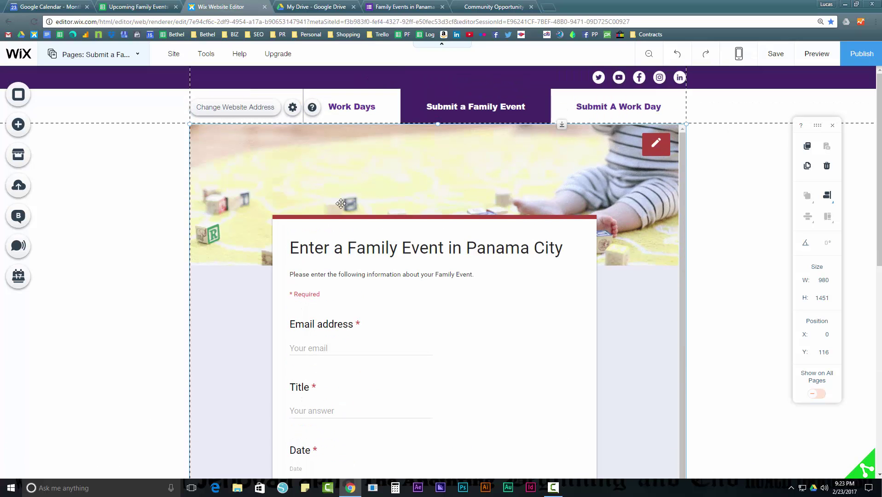
{"action": "left_click", "coordinate": [134, 57]}
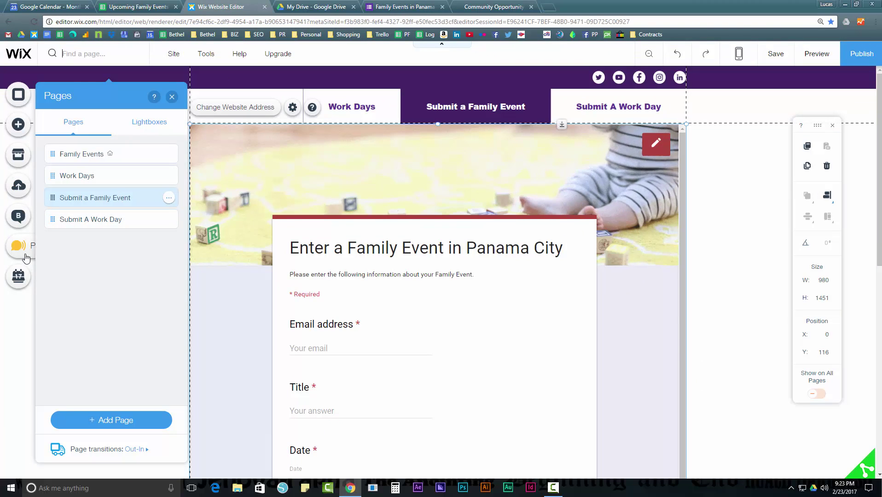
{"action": "left_click", "coordinate": [18, 154]}
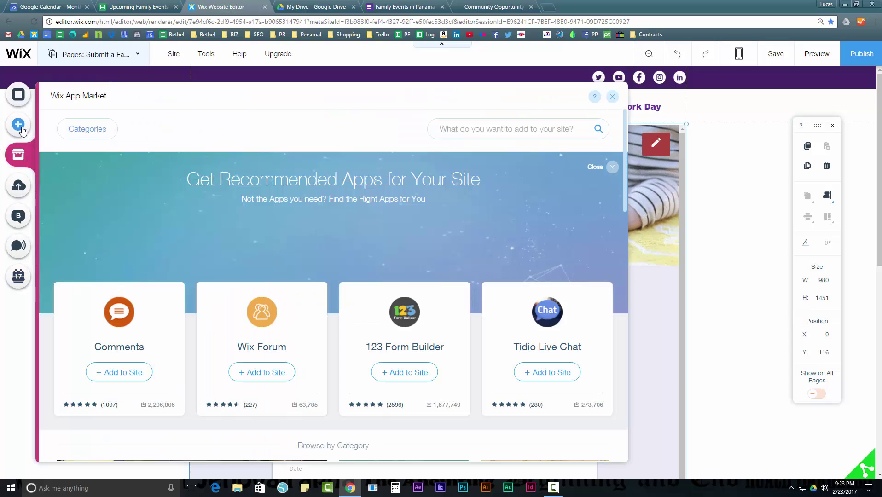
{"action": "left_click", "coordinate": [21, 125]}
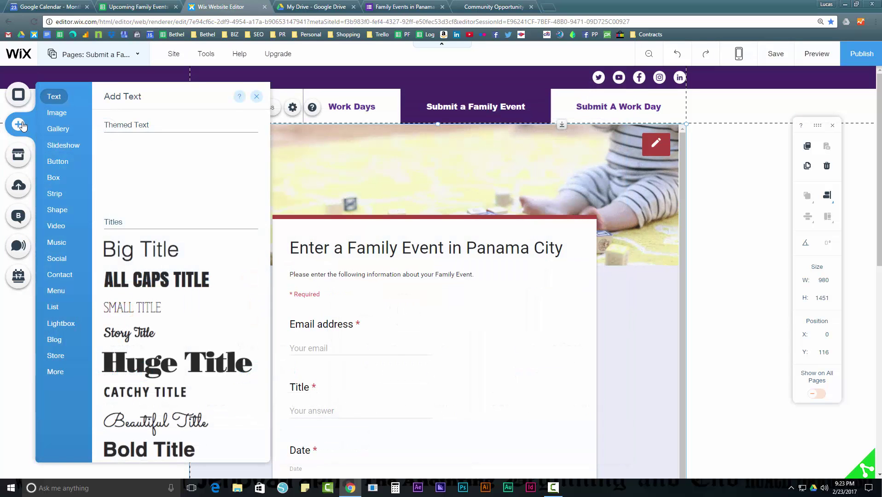
{"action": "left_click", "coordinate": [57, 371]}
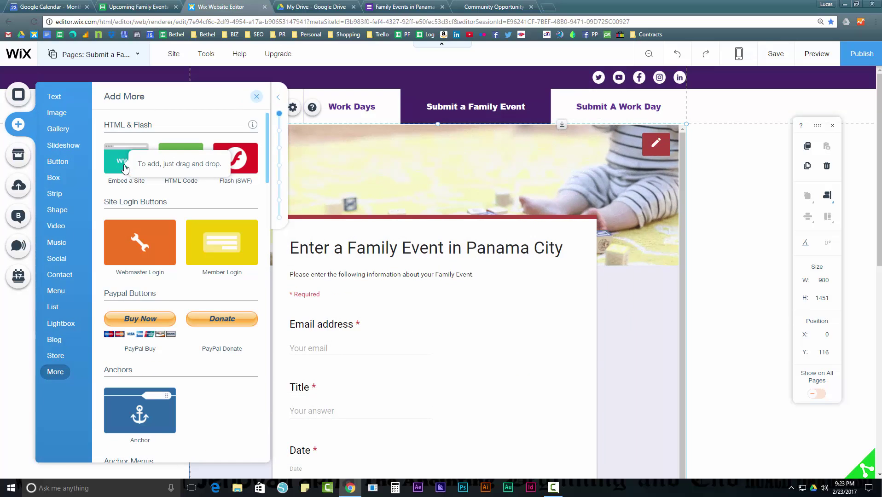
{"action": "left_click_drag", "start_coordinate": [124, 168], "coordinate": [391, 219]}
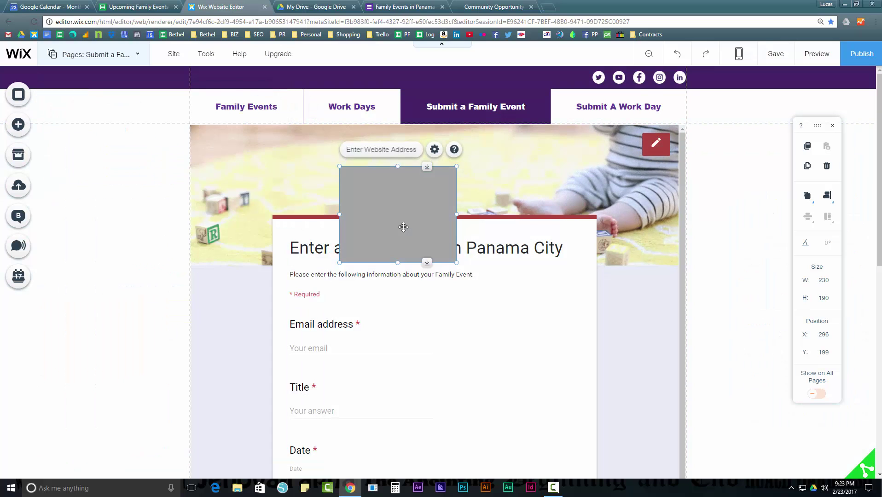
{"action": "left_click", "coordinate": [384, 154]}
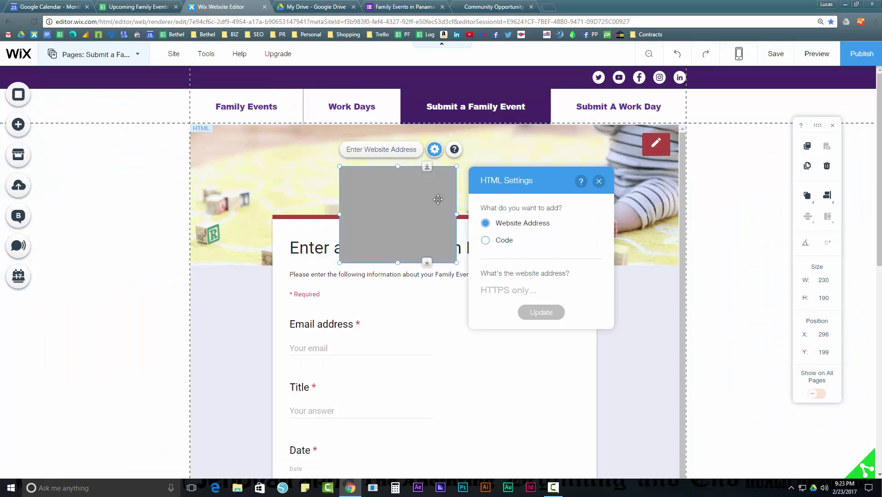
{"action": "left_click", "coordinate": [509, 295]}
{"action": "key", "text": "ctrl+v"}
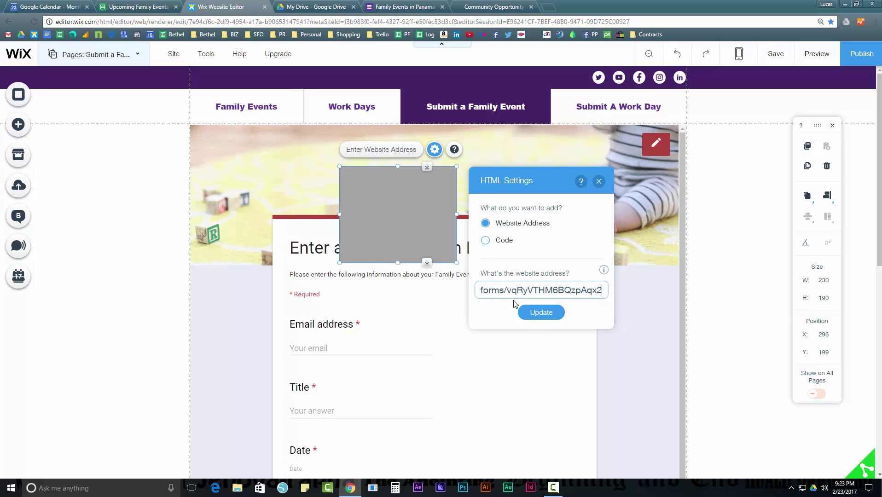
{"action": "left_click", "coordinate": [539, 312]}
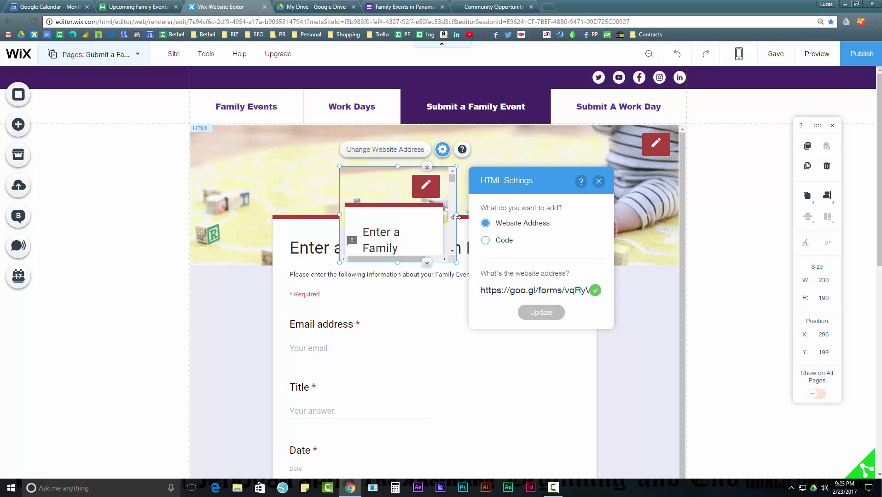
{"action": "left_click", "coordinate": [598, 181]}
{"action": "left_click_drag", "start_coordinate": [456, 214], "coordinate": [662, 214]}
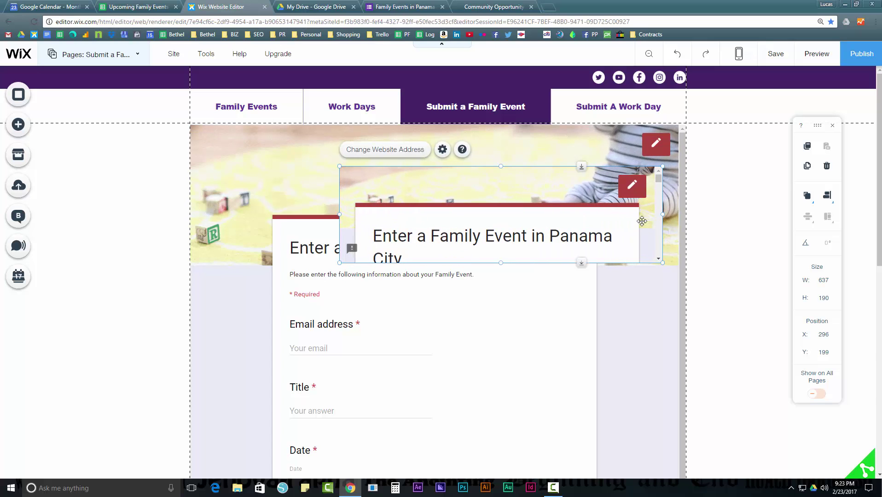
{"action": "left_click_drag", "start_coordinate": [500, 167], "coordinate": [501, 146]}
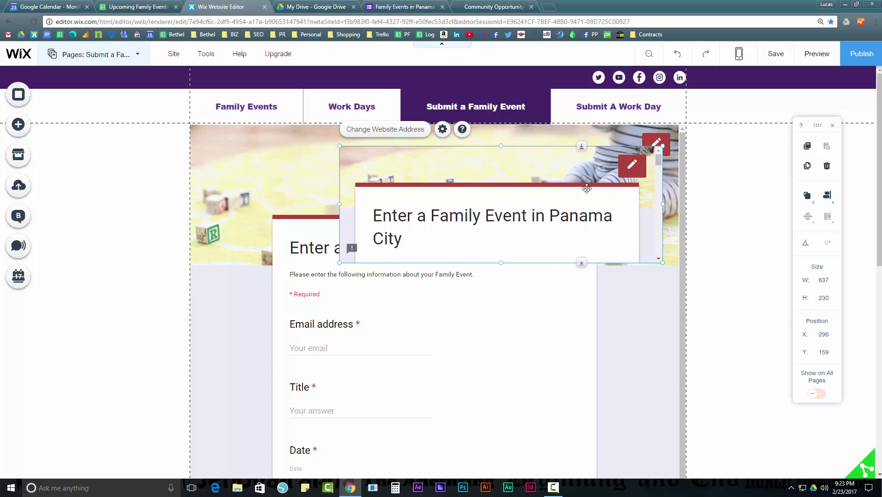
{"action": "key", "text": "Delete"}
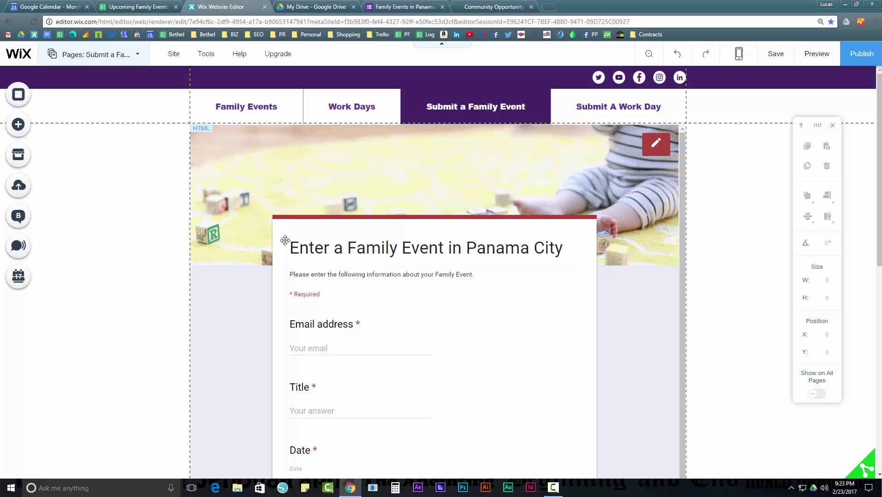
Step: Go to the Family Events page and select its events calendar
{"action": "left_click", "coordinate": [113, 51]}
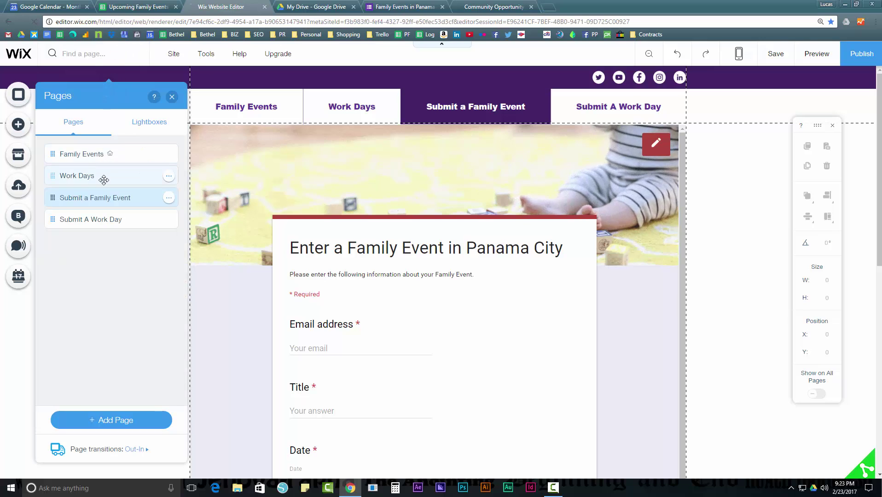
{"action": "left_click", "coordinate": [105, 176]}
{"action": "left_click", "coordinate": [124, 158]}
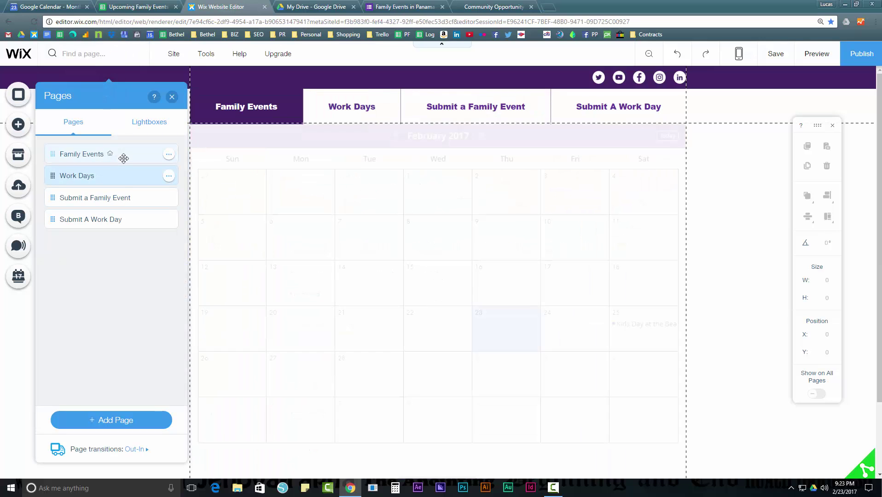
{"action": "left_click", "coordinate": [287, 189]}
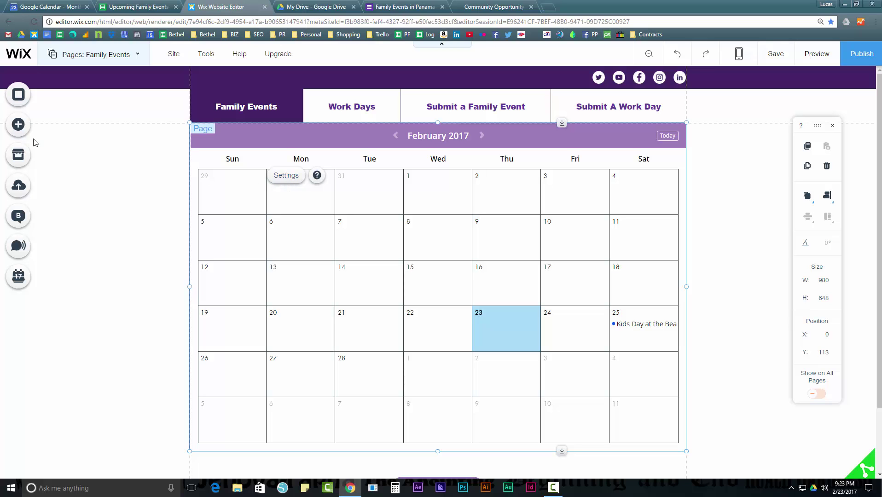
Step: Search the App Market for 'cal', open the installed Events Calendar app, and open its Settings
{"action": "left_click", "coordinate": [21, 154]}
{"action": "left_click", "coordinate": [473, 132]}
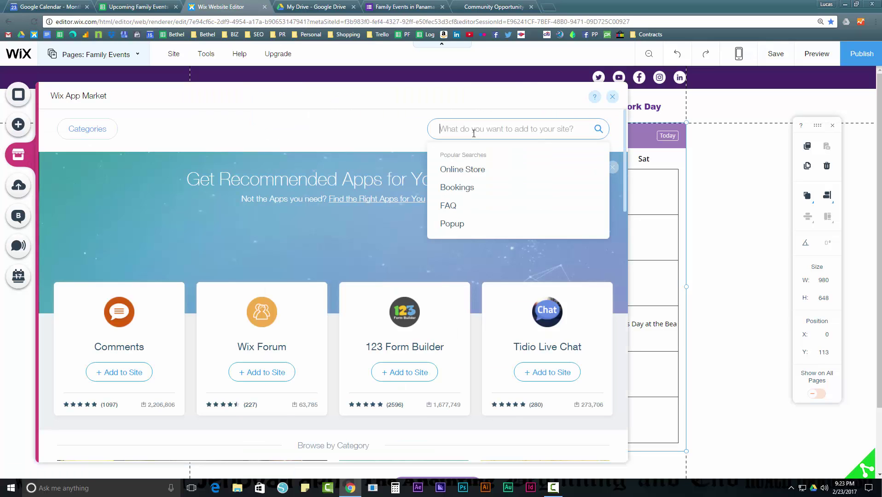
{"action": "type", "text": "cal"}
{"action": "key", "text": "Down"}
{"action": "key", "text": "Return"}
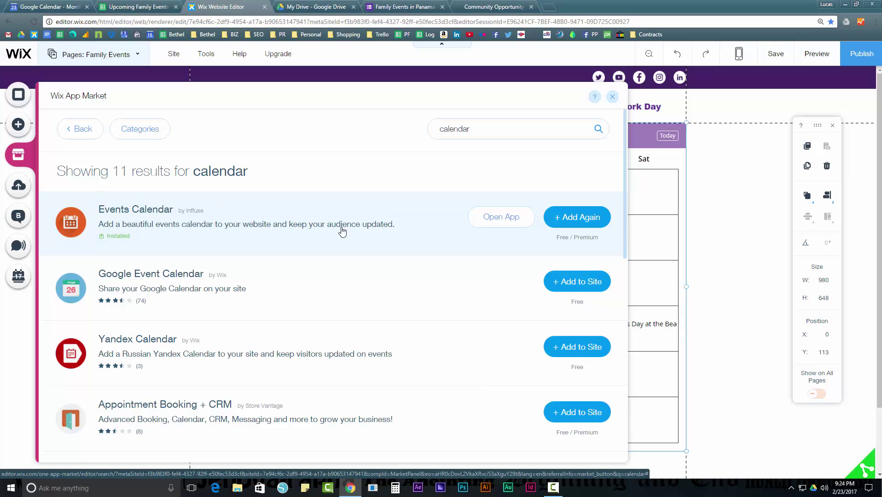
{"action": "left_click", "coordinate": [509, 213]}
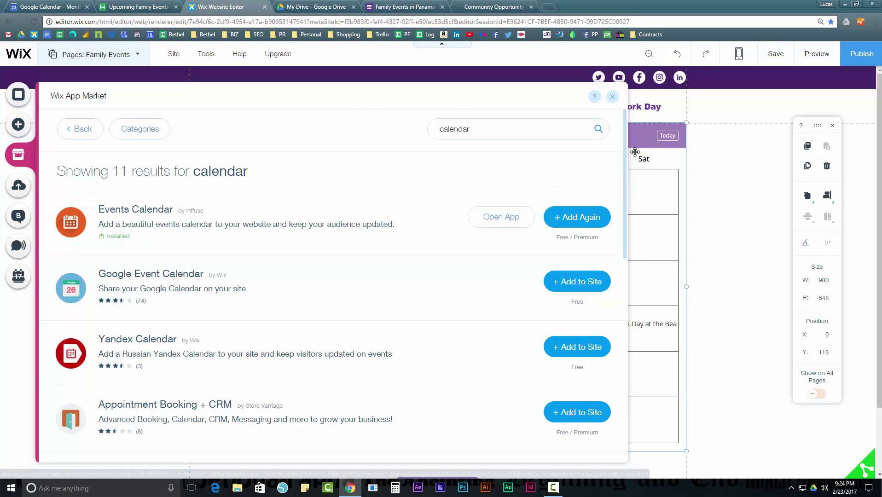
{"action": "left_click", "coordinate": [619, 138]}
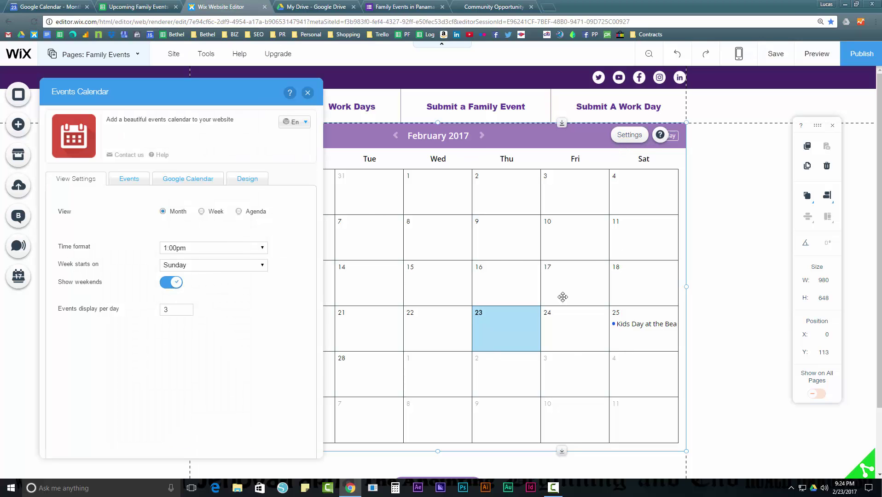
Step: Review the Design options, sync the Family Events Google Calendar connection, then view the Events list
{"action": "left_click", "coordinate": [247, 179]}
{"action": "scroll", "coordinate": [135, 262], "scroll_direction": "down", "scroll_amount": 1}
{"action": "scroll", "coordinate": [136, 262], "scroll_direction": "up", "scroll_amount": 1}
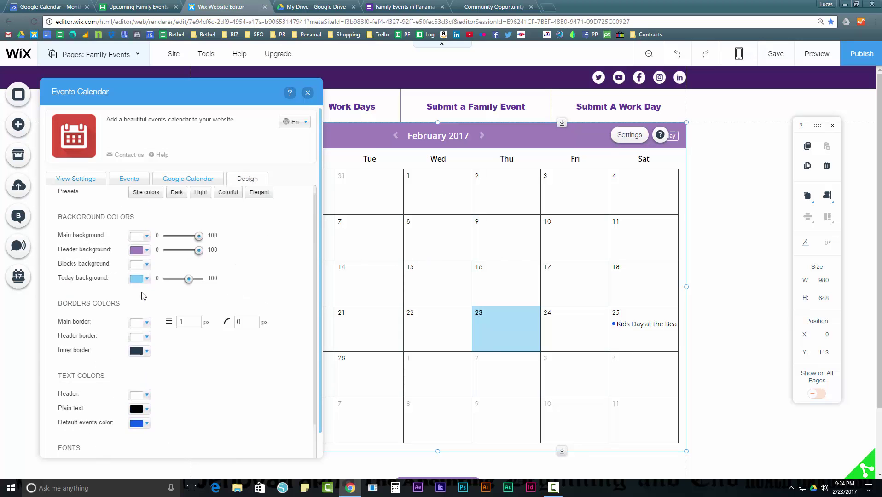
{"action": "left_click", "coordinate": [184, 179]}
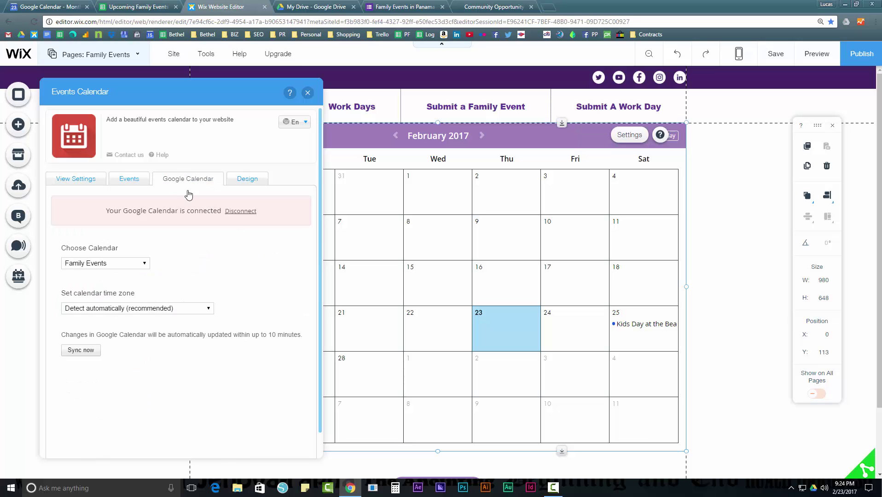
{"action": "left_click", "coordinate": [95, 353]}
{"action": "left_click", "coordinate": [129, 182]}
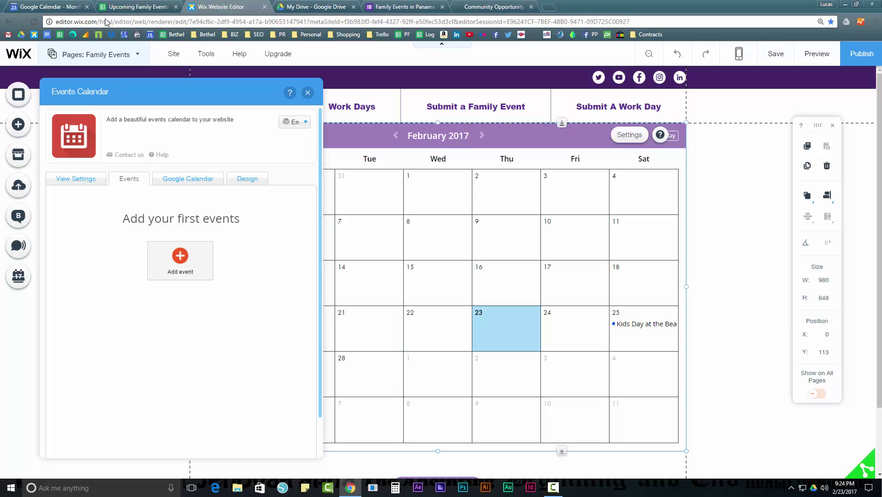
{"action": "left_click", "coordinate": [76, 7]}
{"action": "left_click", "coordinate": [132, 8]}
{"action": "left_click", "coordinate": [72, 8]}
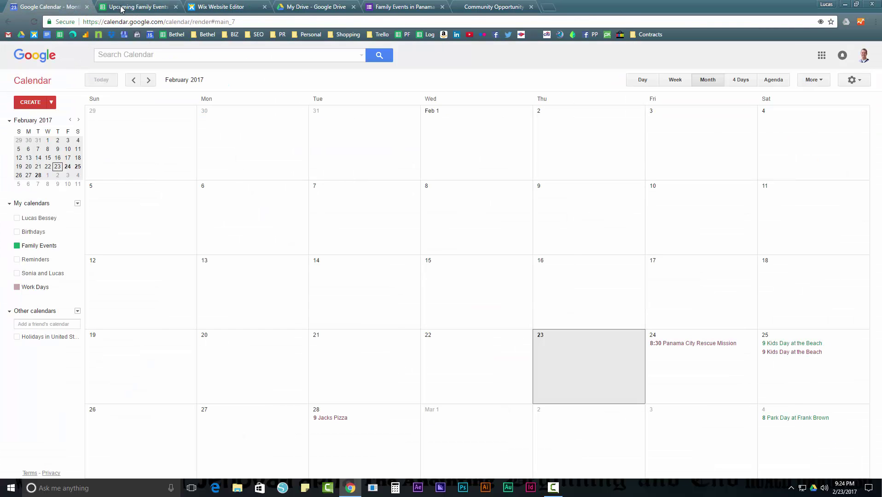
{"action": "left_click", "coordinate": [122, 8]}
{"action": "left_click", "coordinate": [229, 8]}
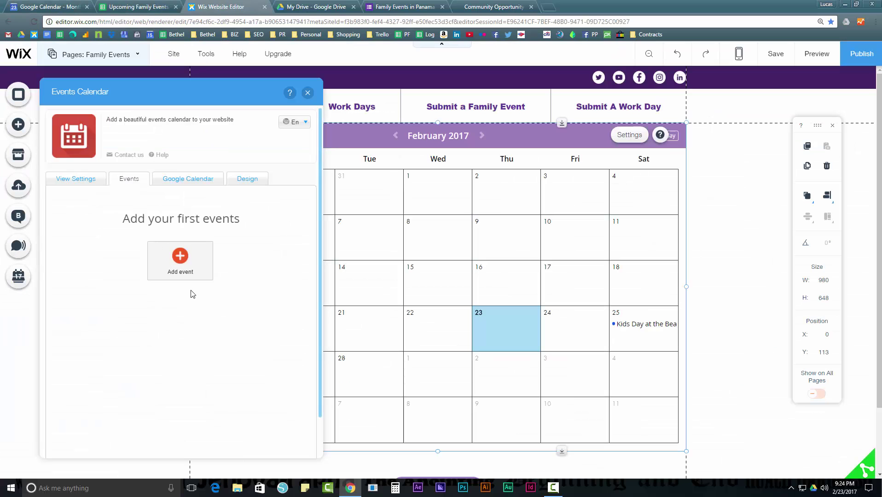
{"action": "left_click", "coordinate": [181, 260]}
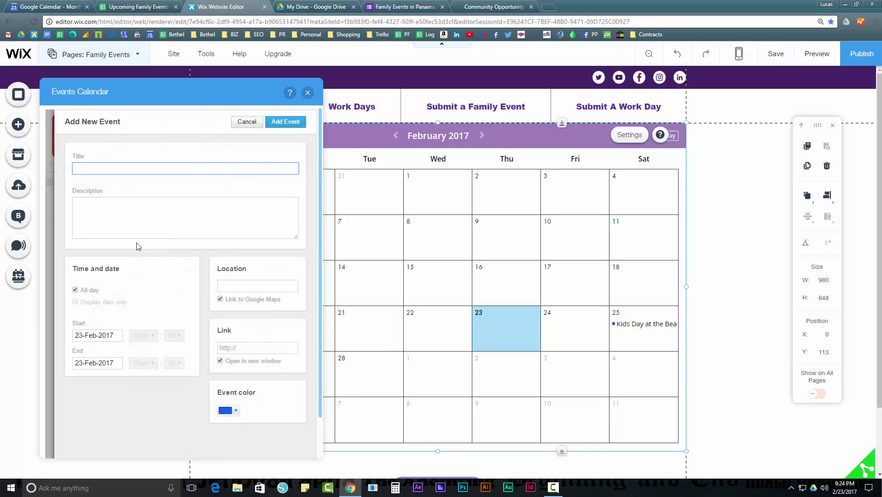
{"action": "scroll", "coordinate": [203, 288], "scroll_direction": "down", "scroll_amount": 1}
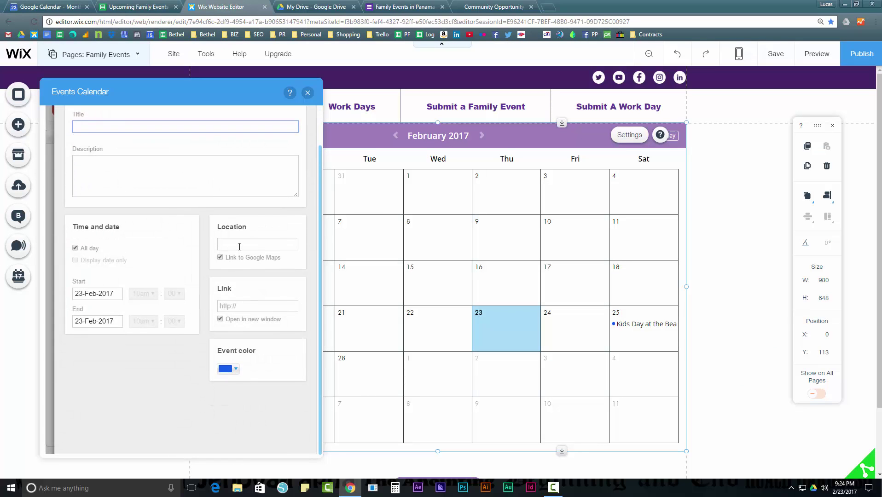
{"action": "scroll", "coordinate": [237, 306], "scroll_direction": "up", "scroll_amount": 1}
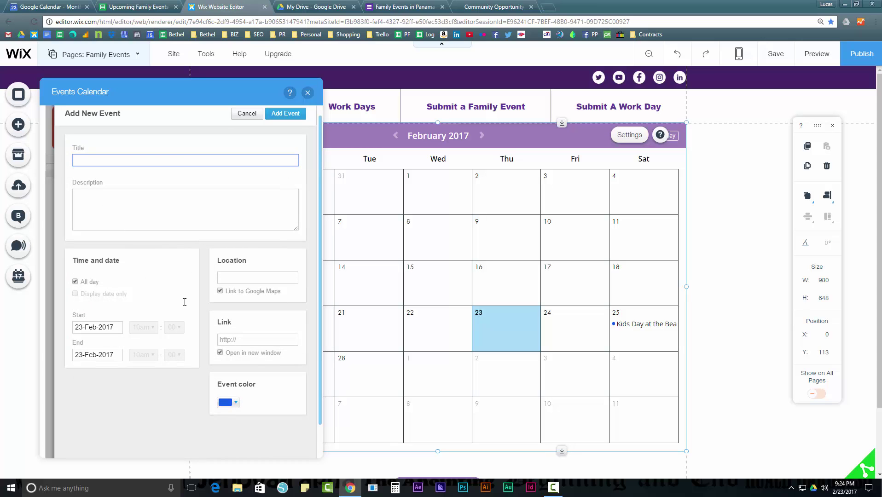
{"action": "left_click", "coordinate": [246, 121]}
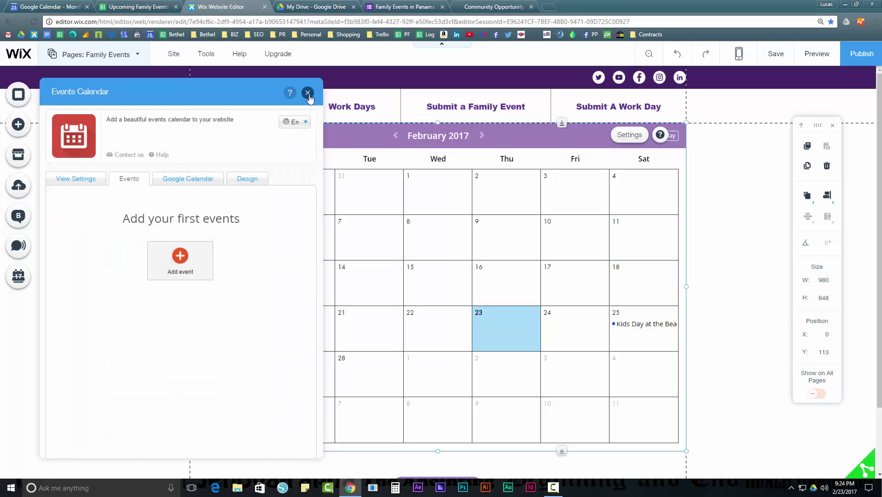
Step: Close the Events Calendar settings, check Google Calendar and the Upcoming Family Events sheet, then return to Wix
{"action": "left_click", "coordinate": [308, 93]}
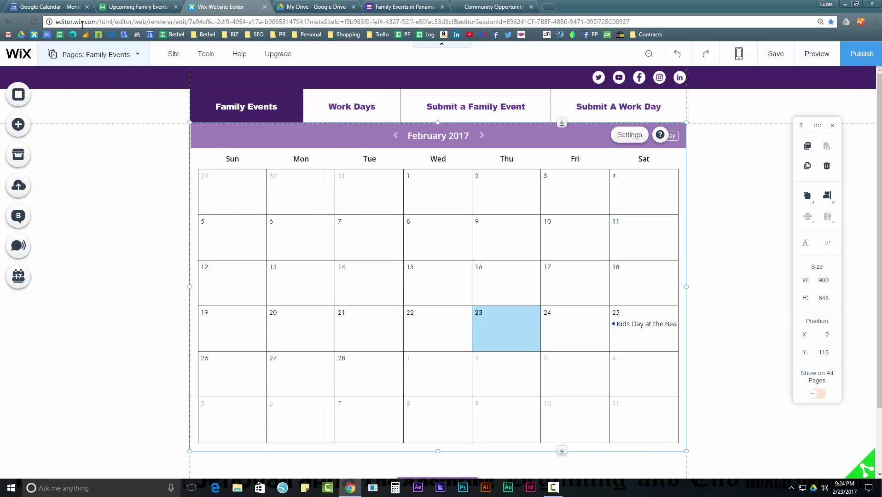
{"action": "left_click", "coordinate": [51, 3]}
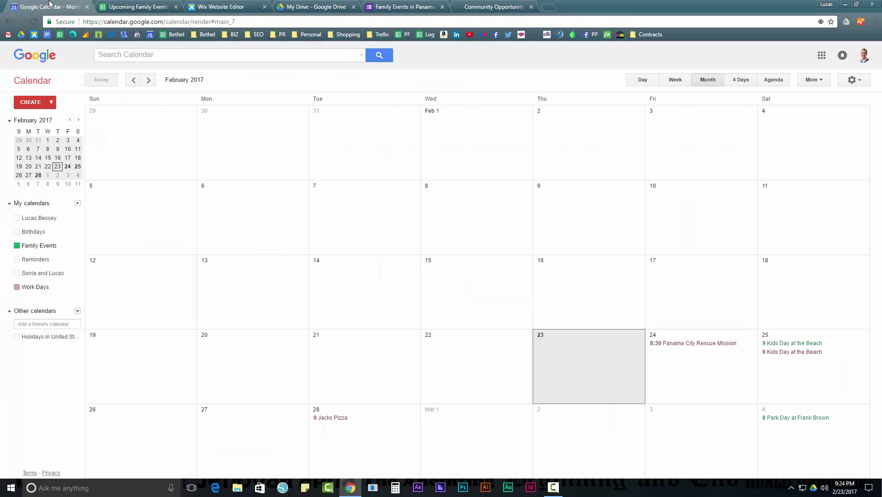
{"action": "left_click", "coordinate": [128, 7]}
{"action": "left_click", "coordinate": [54, 8]}
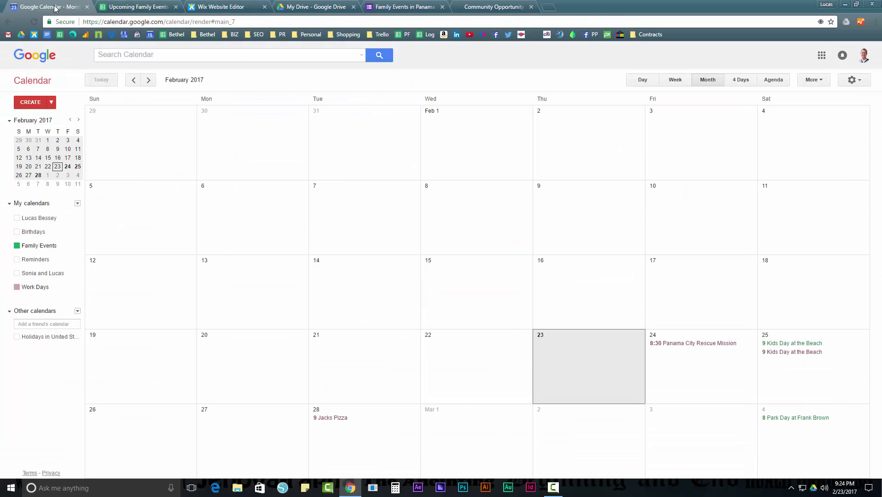
{"action": "left_click", "coordinate": [226, 7]}
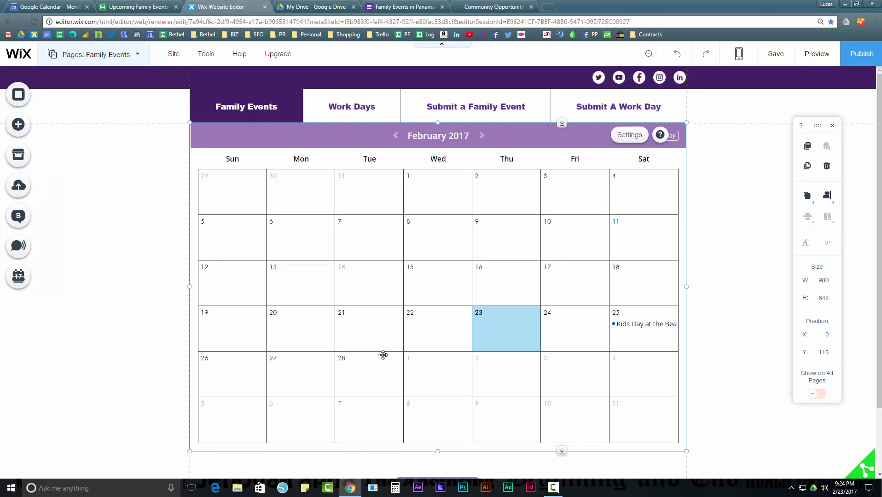